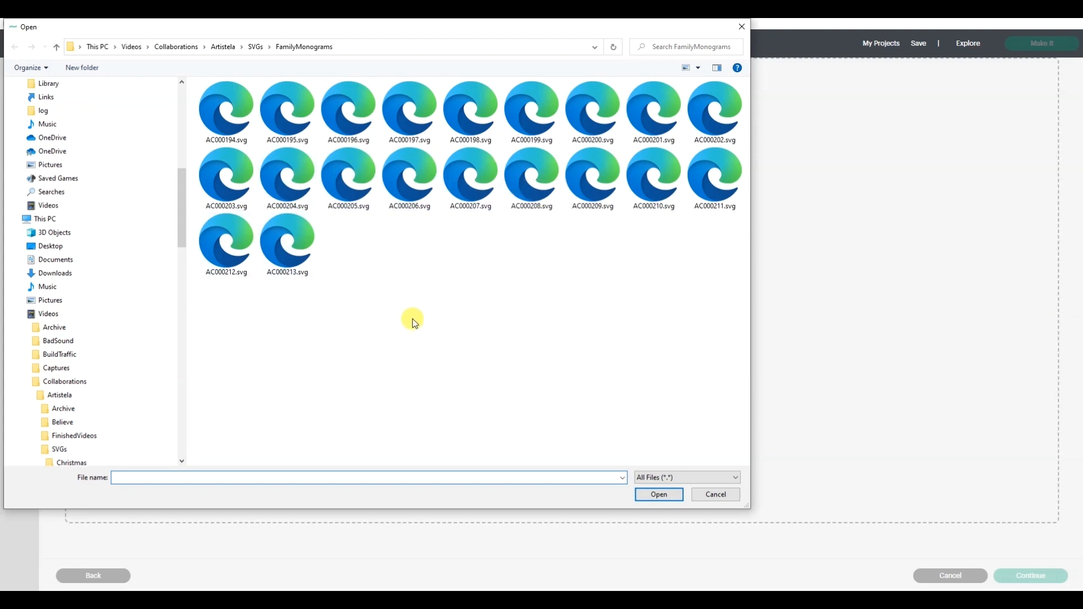
# Open AC000207.svg from the FamilyMonograms folder and upload it as a cut image named Family
pyautogui.doubleClick(476, 167)
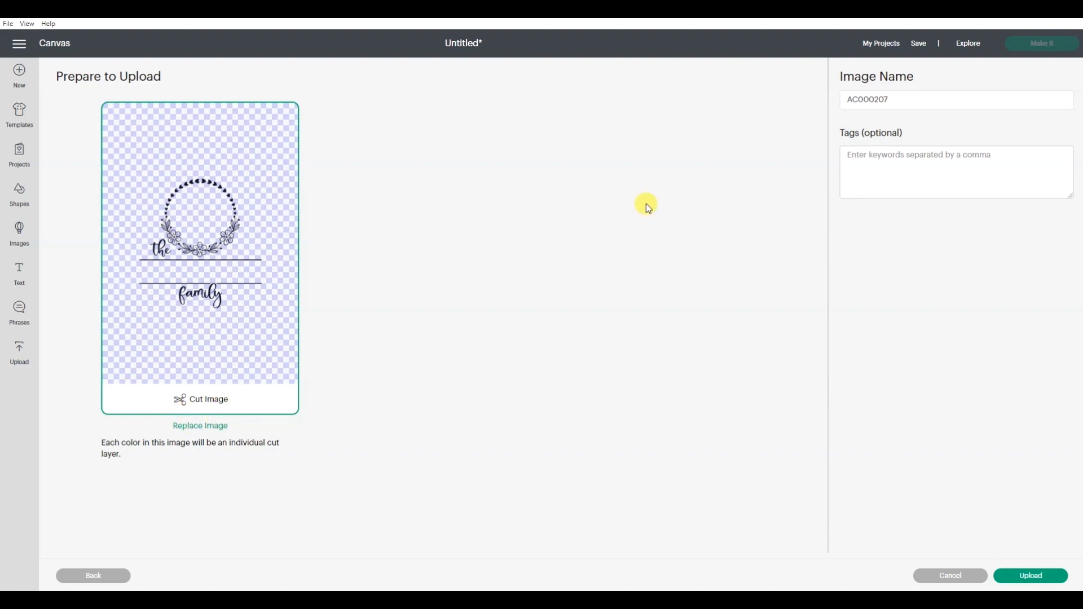
pyautogui.moveTo(933, 98); pyautogui.dragTo(778, 103)
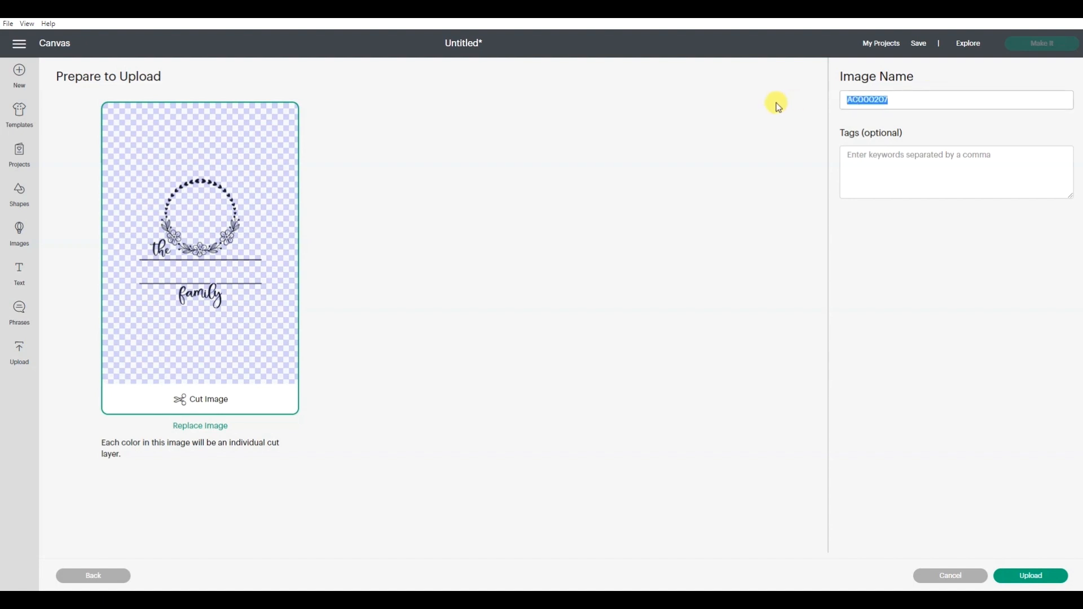
pyautogui.write('Family')
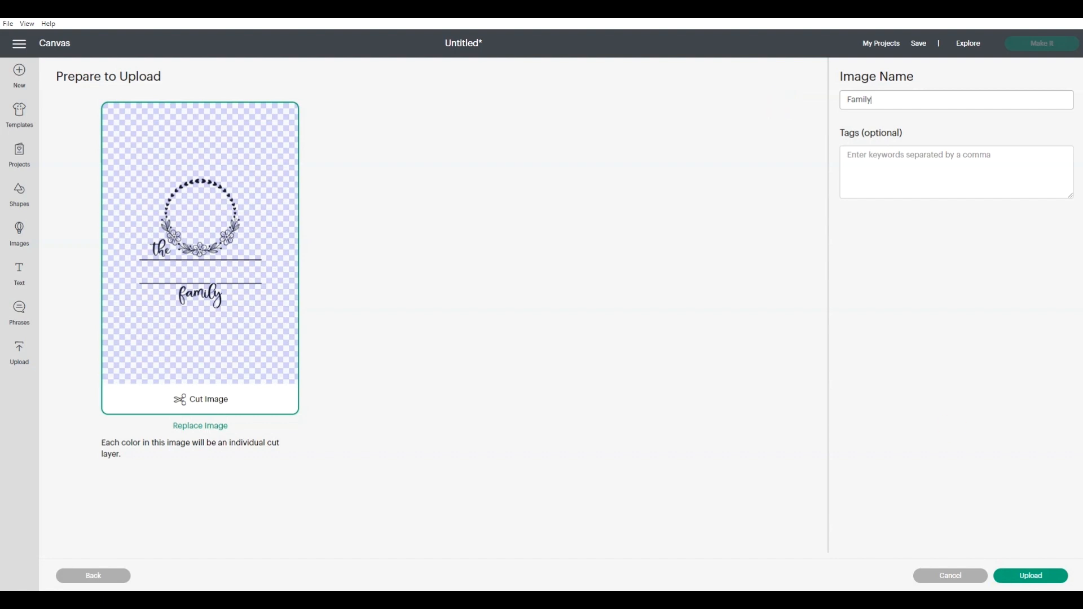
pyautogui.click(1038, 577)
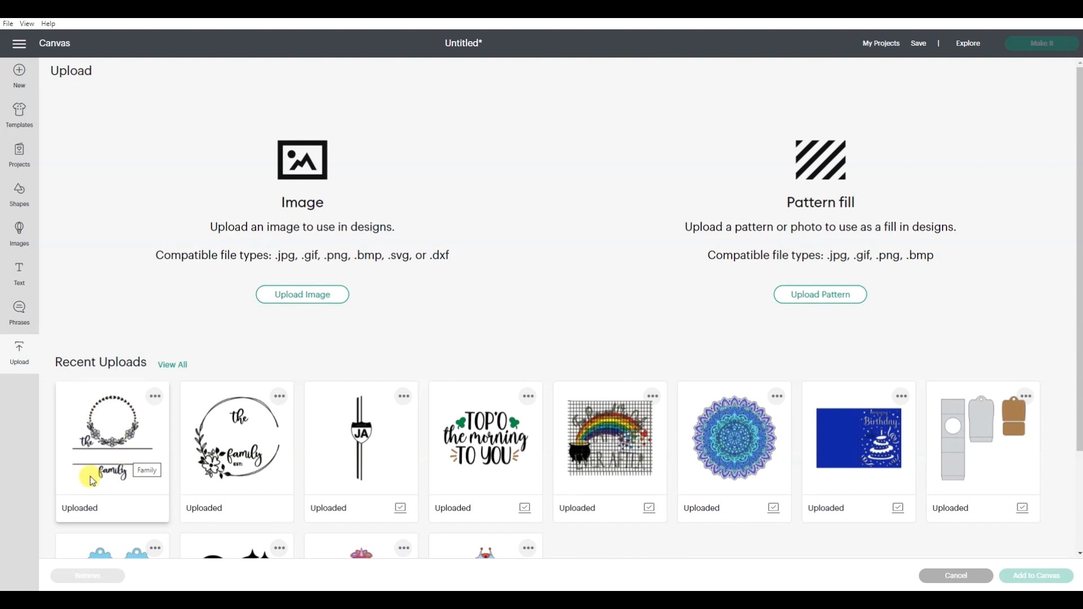
# Add the uploaded Family design to the canvas and move it to about X 5.847, Y 1.431
pyautogui.click(114, 443)
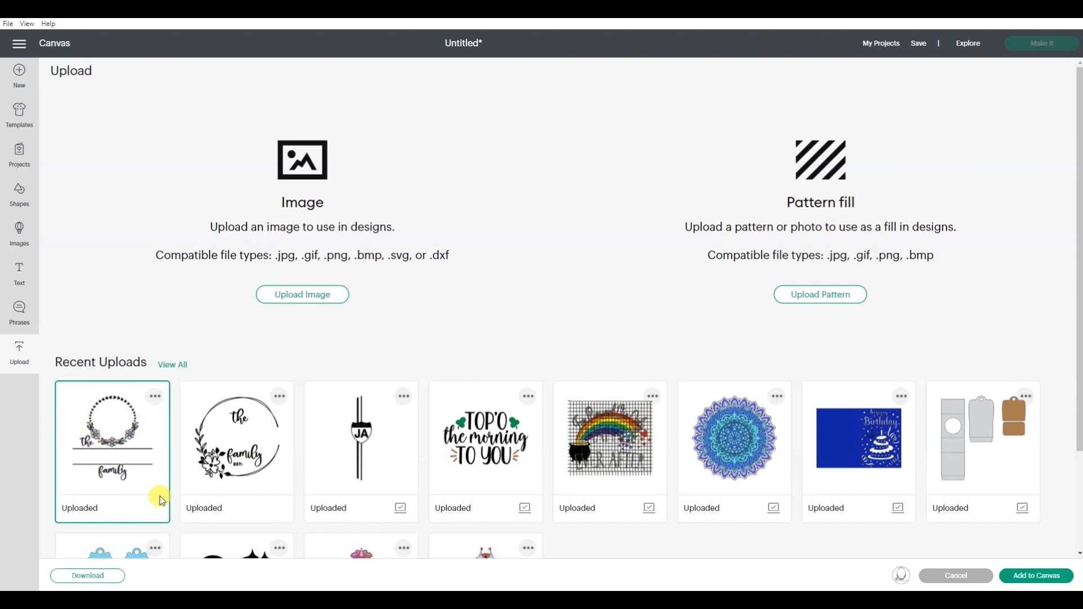
pyautogui.click(1023, 576)
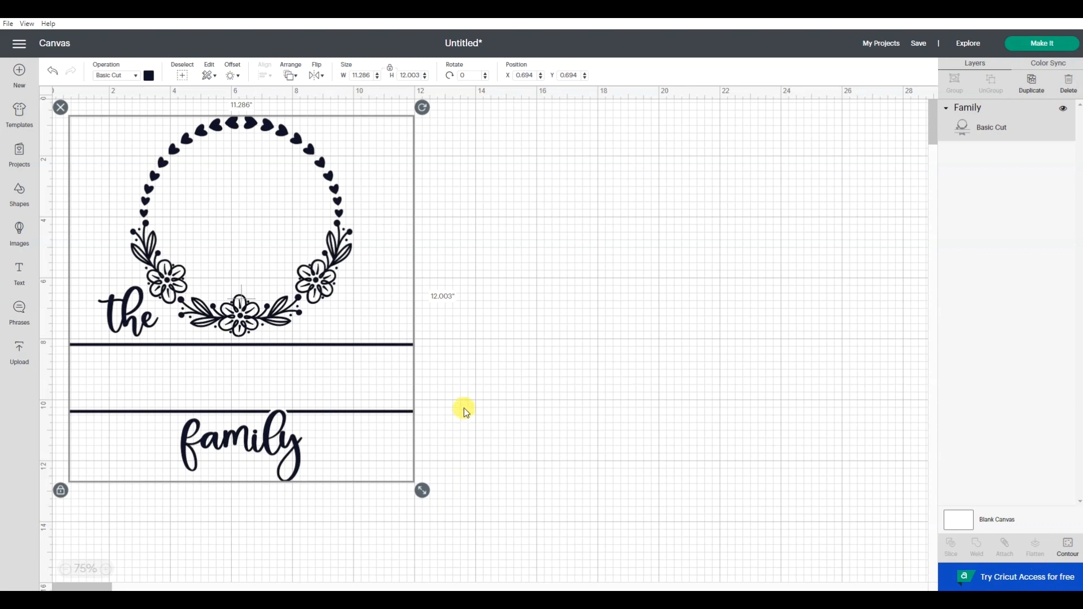
pyautogui.moveTo(361, 405); pyautogui.dragTo(497, 426)
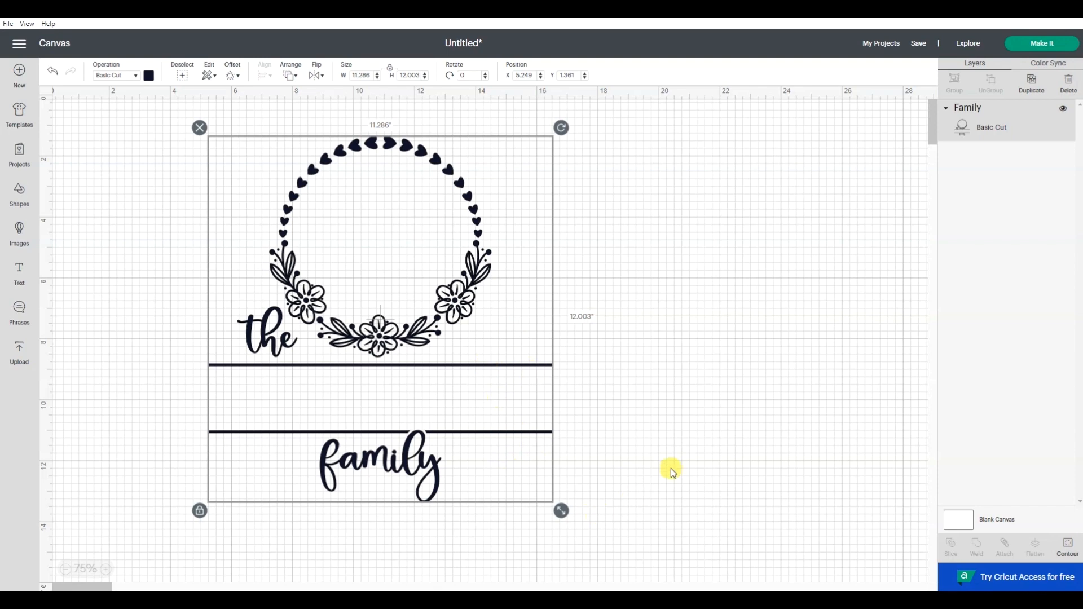
pyautogui.click(621, 406)
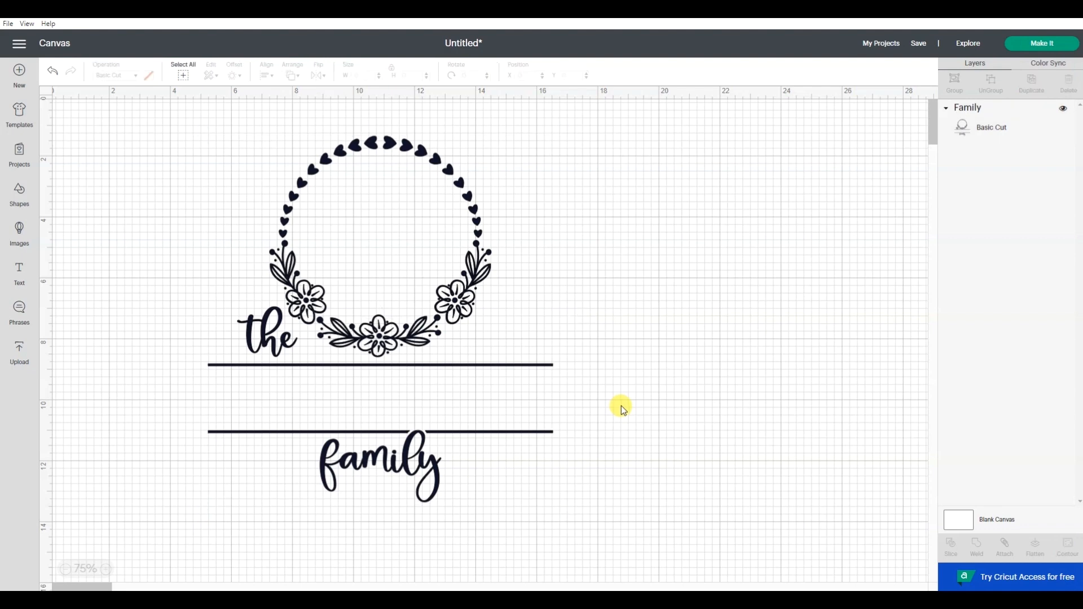
pyautogui.moveTo(408, 332); pyautogui.dragTo(427, 334)
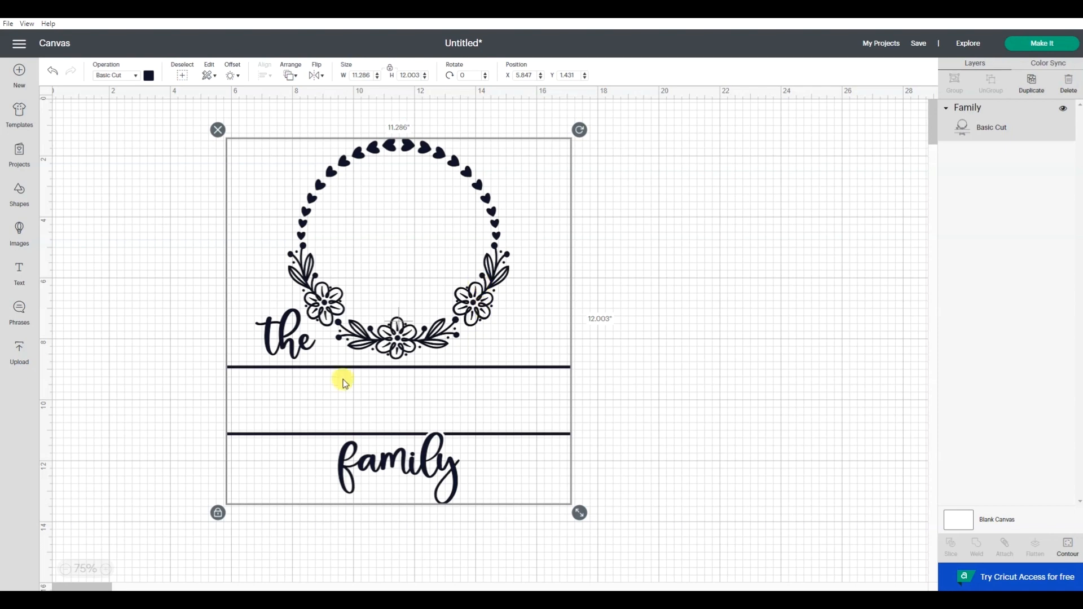
# Open Contour for the Family design and hide the word "family", the upper divider line and the fill inside the y's tail
pyautogui.click(1069, 552)
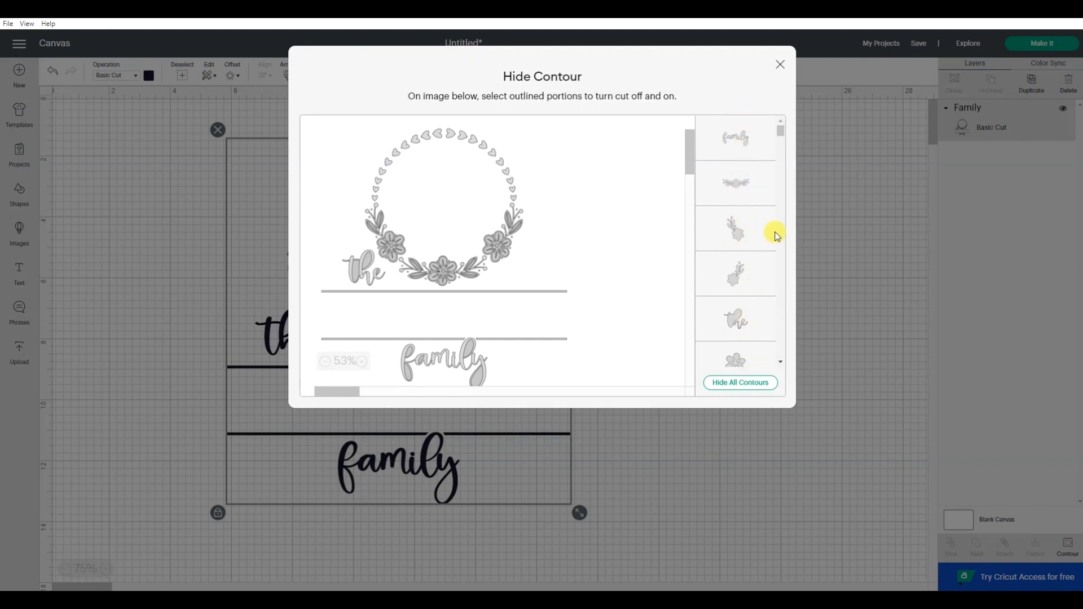
pyautogui.click(758, 147)
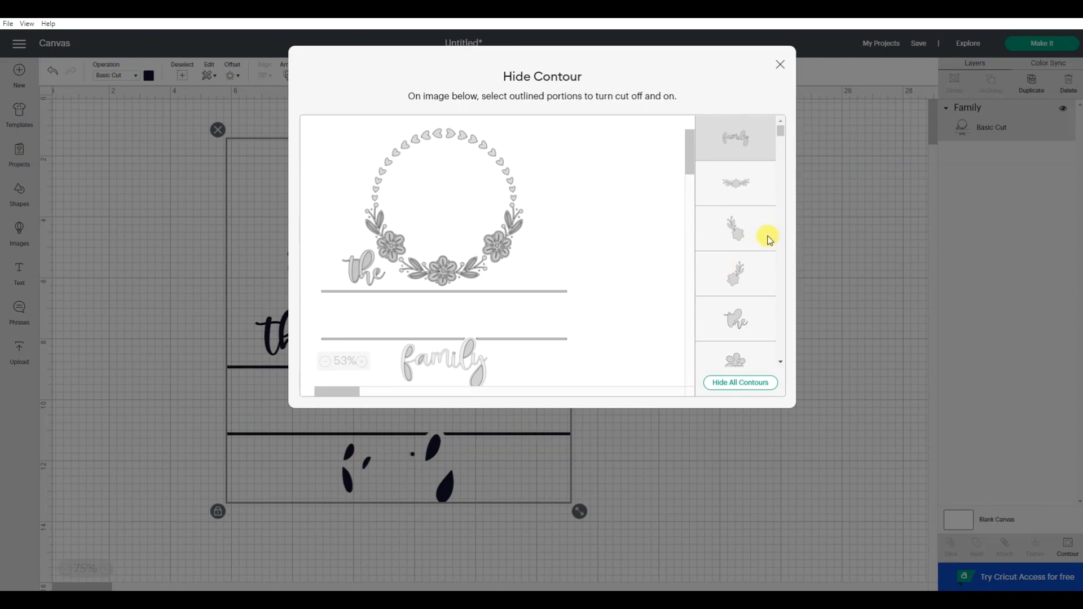
pyautogui.scroll(-1, 770, 239)
pyautogui.scroll(-3, 770, 239)
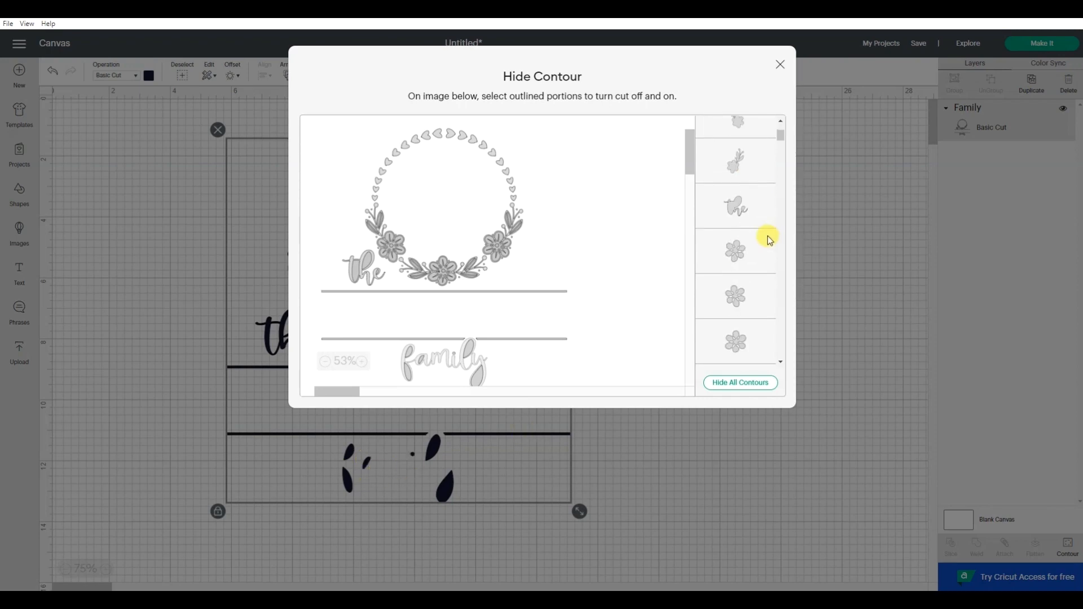
pyautogui.scroll(-2, 767, 239)
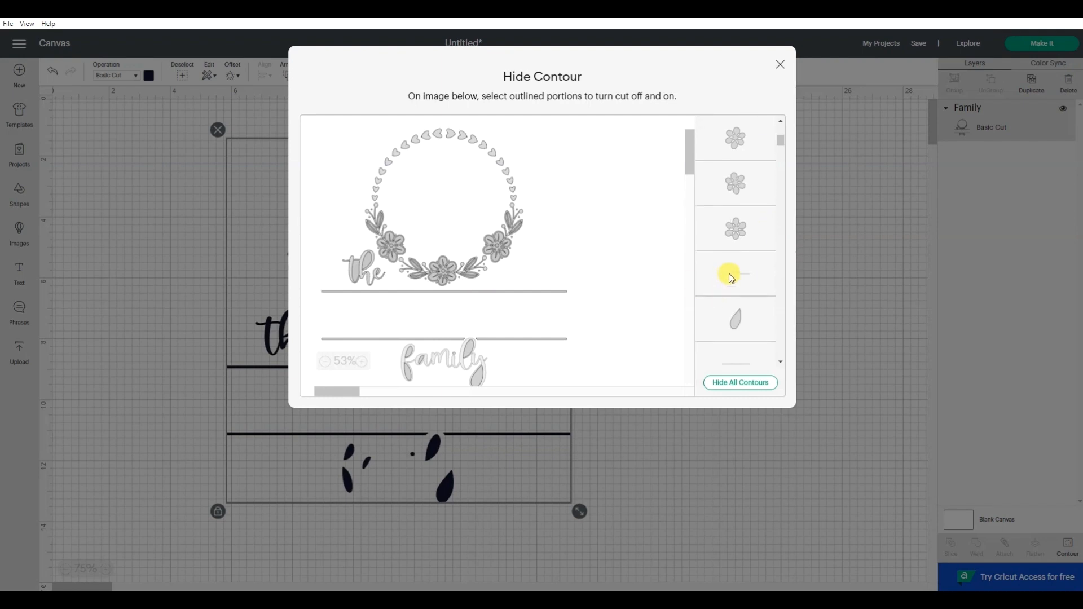
pyautogui.click(732, 278)
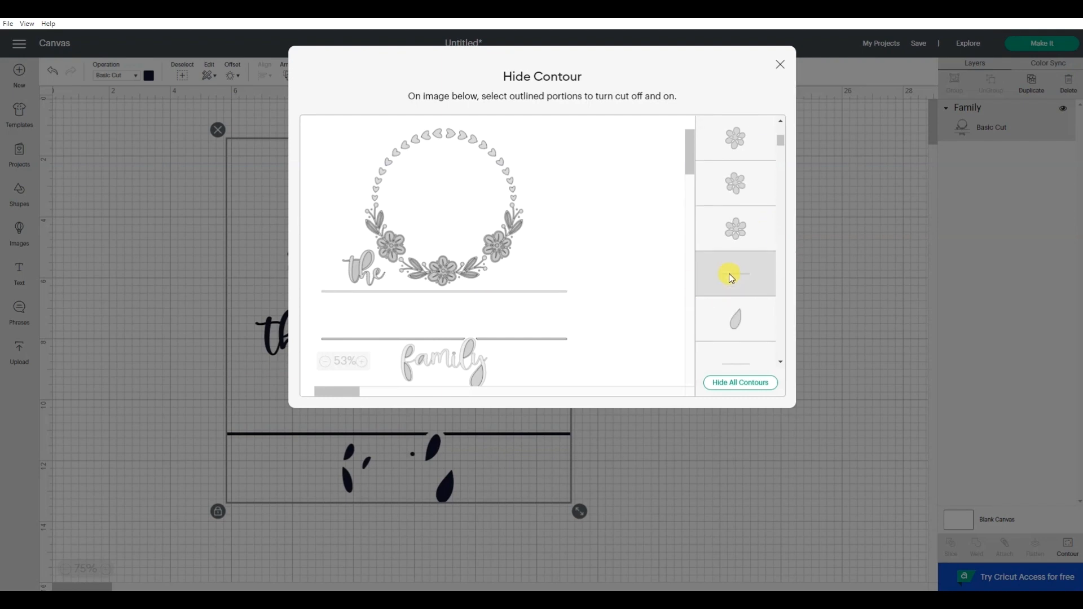
pyautogui.click(738, 321)
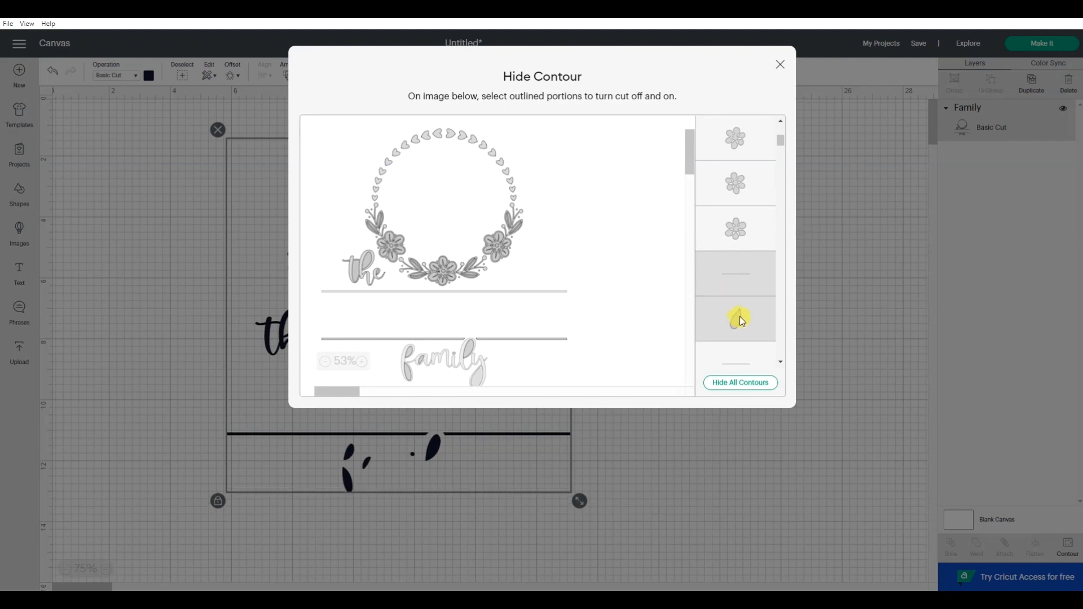
# Hide the contours of the lower divider line's left segment and the fill inside the l of "family"
pyautogui.scroll(-1, 740, 317)
pyautogui.click(743, 313)
pyautogui.scroll(-1, 743, 311)
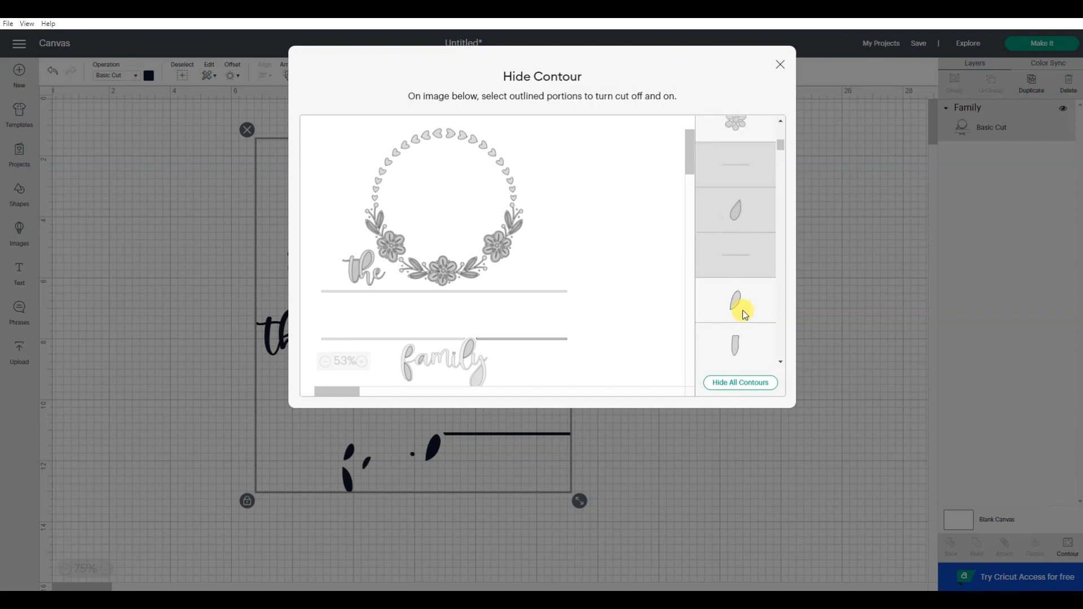
pyautogui.click(750, 300)
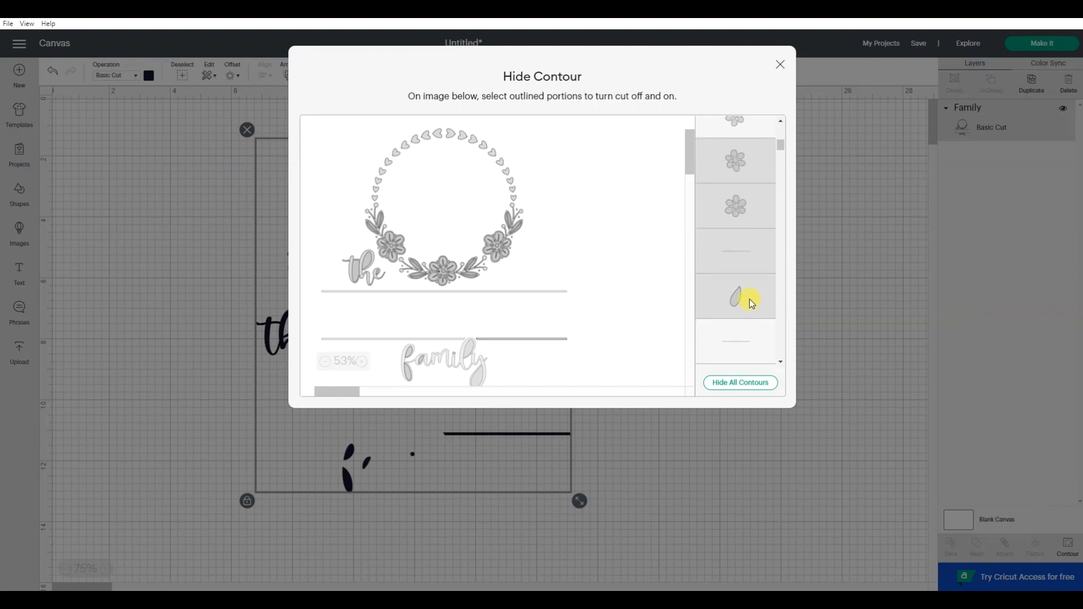
pyautogui.scroll(-1, 751, 318)
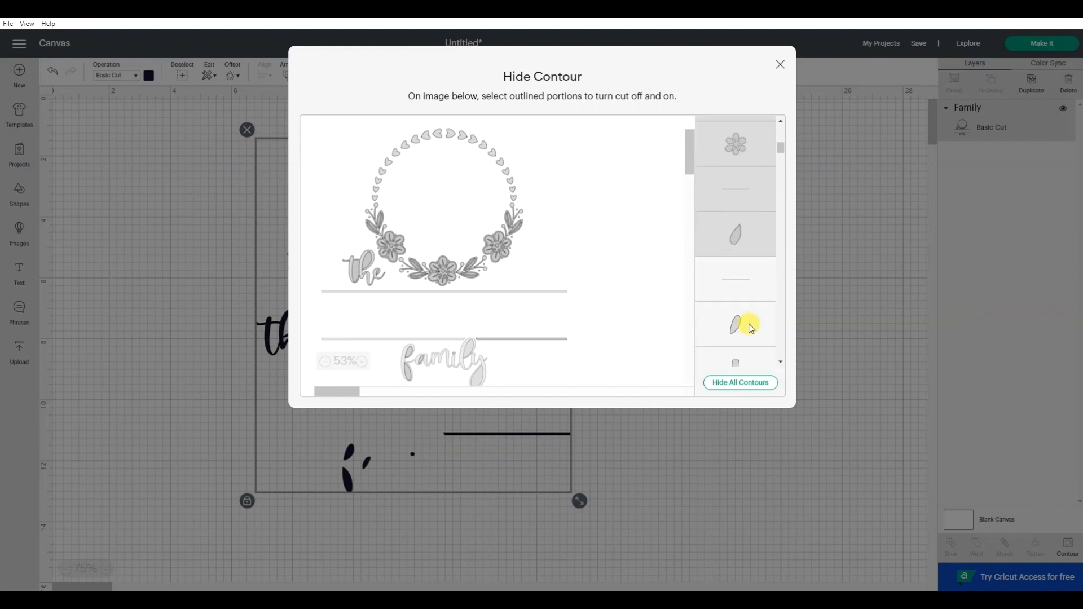
# Hide the lower divider line's right segment along with further line and leaf entries in the contour list
pyautogui.click(753, 273)
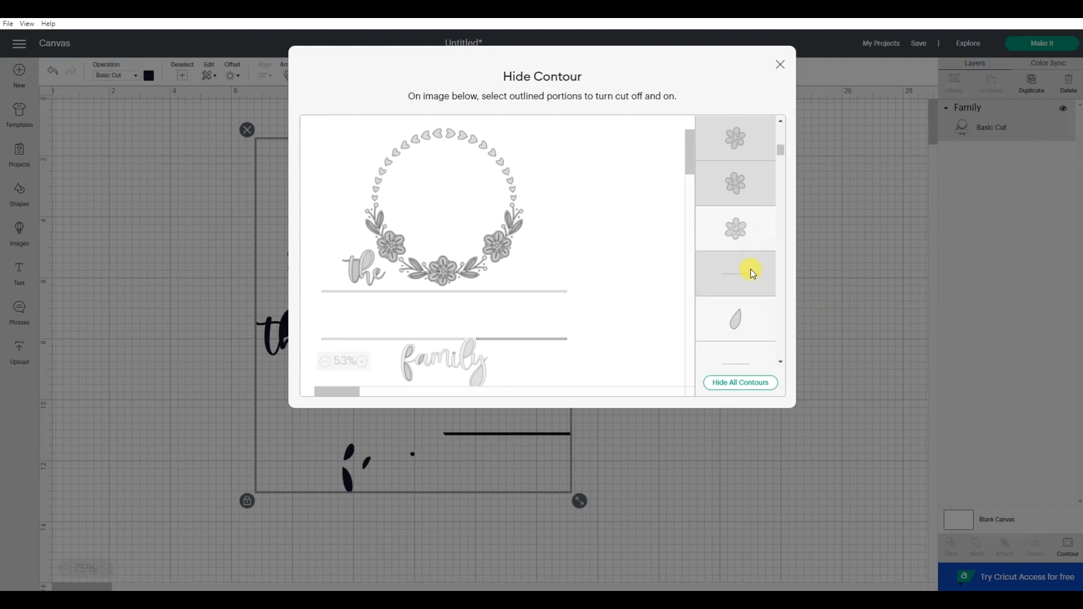
pyautogui.scroll(-1, 753, 274)
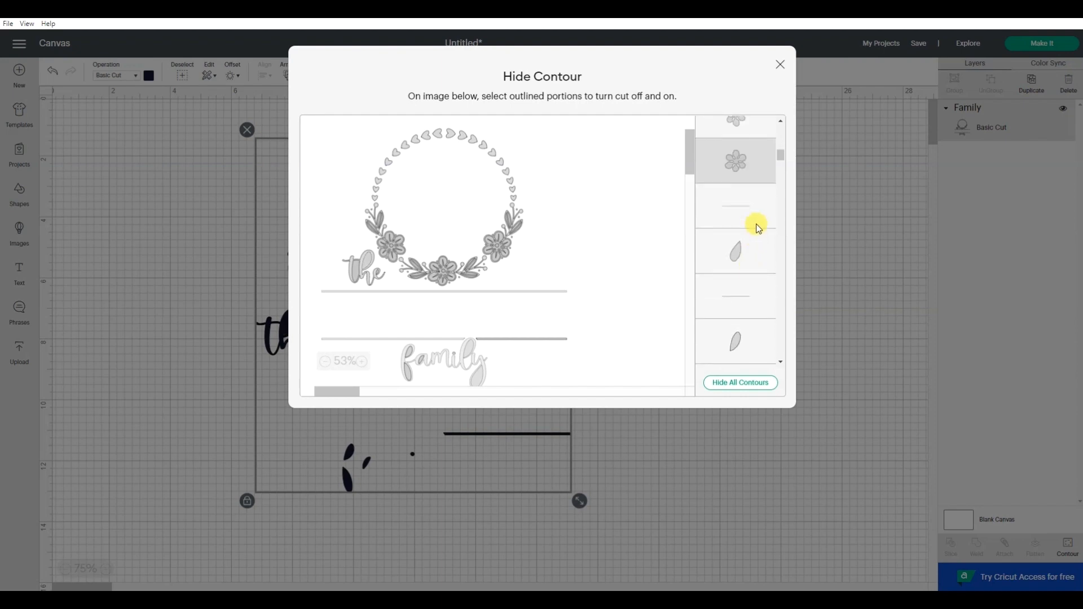
pyautogui.click(755, 211)
pyautogui.click(750, 252)
pyautogui.click(752, 298)
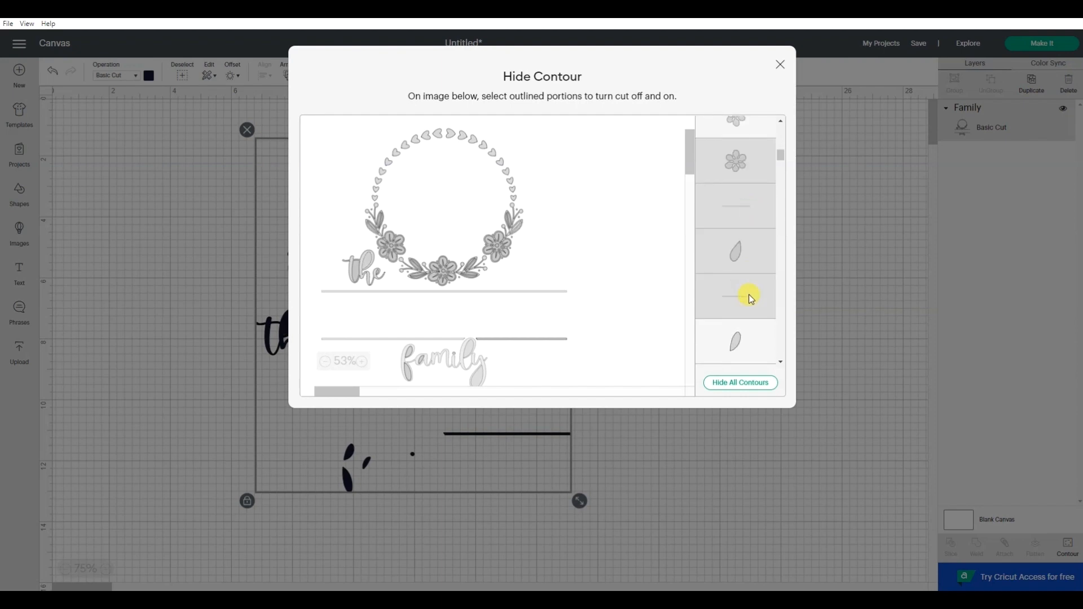
pyautogui.scroll(-1, 750, 296)
pyautogui.click(749, 239)
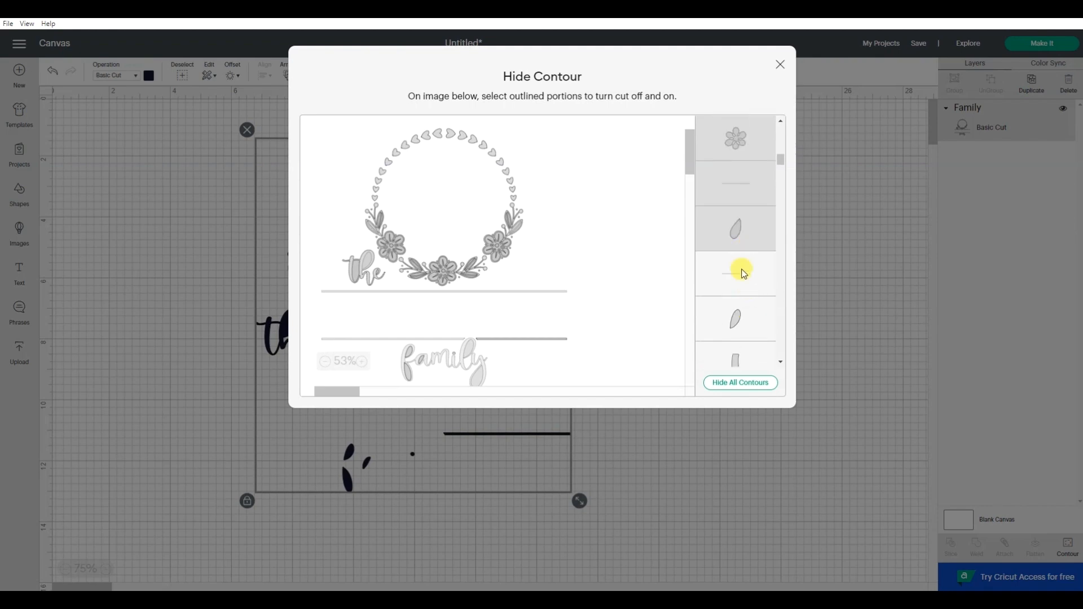
pyautogui.click(748, 228)
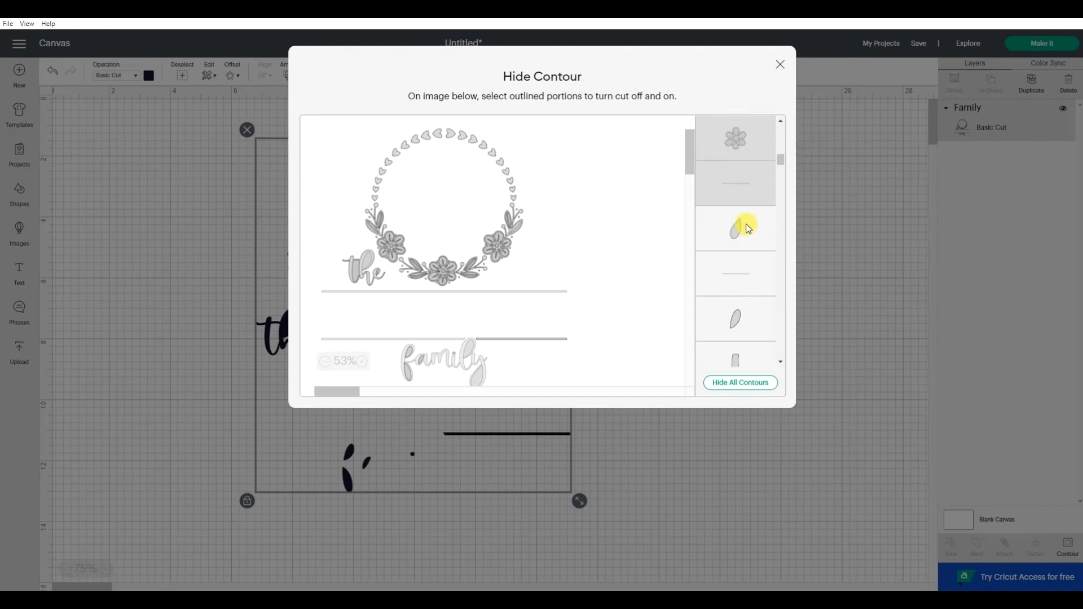
pyautogui.click(744, 287)
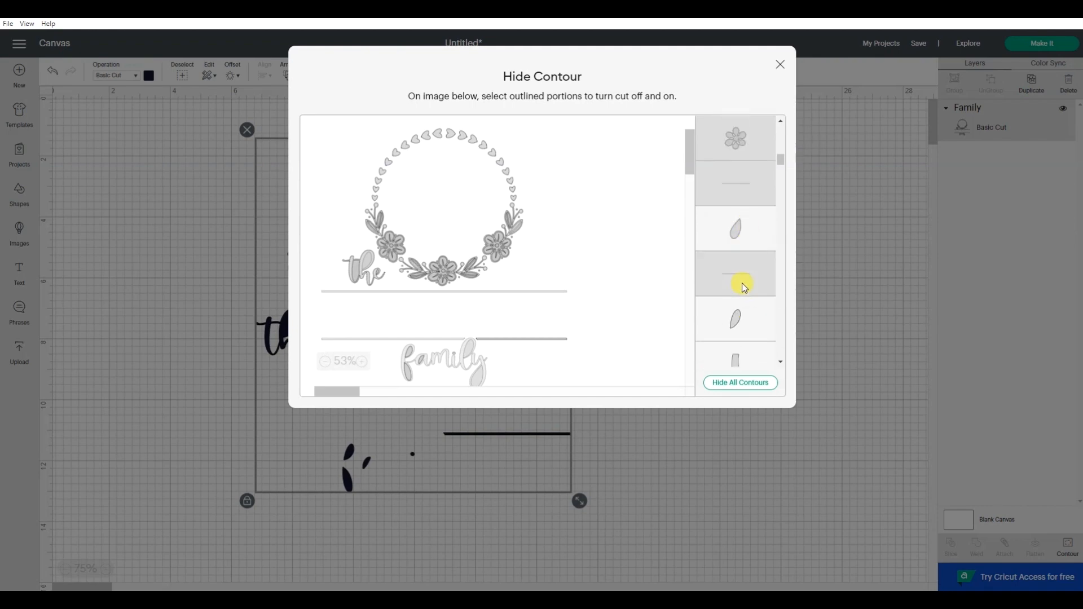
pyautogui.click(741, 324)
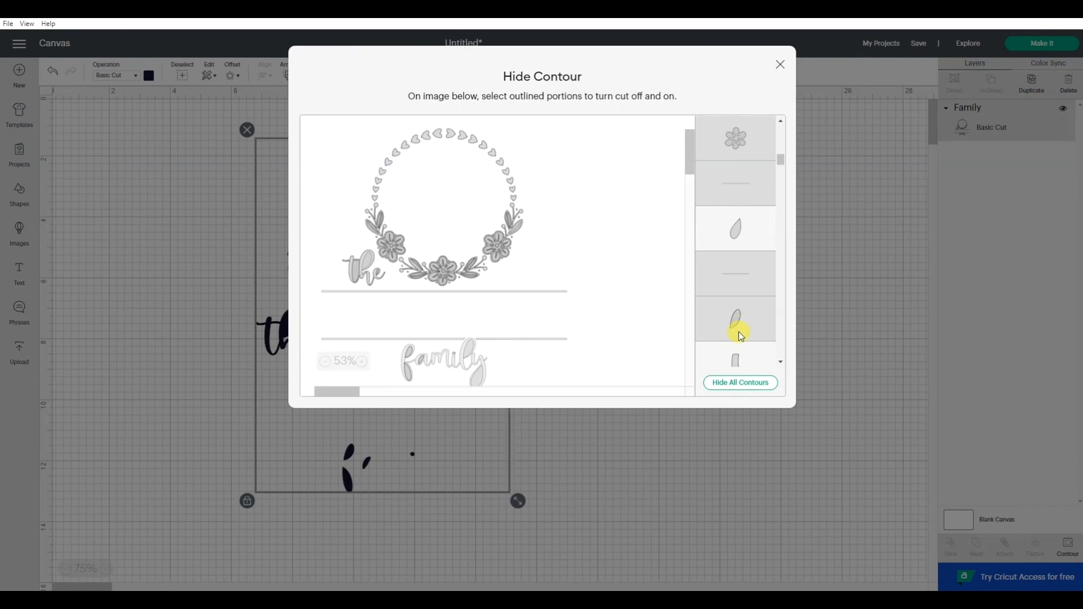
# Try hiding the last sliver-shaped contour at the end of the contour list
pyautogui.scroll(-3, 740, 334)
pyautogui.scroll(-5, 739, 289)
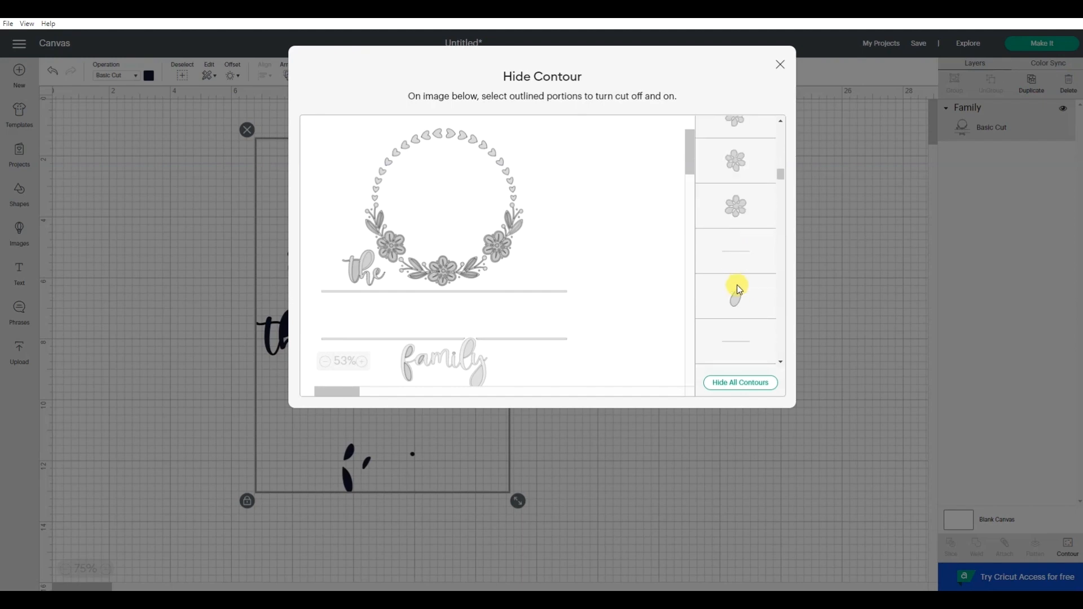
pyautogui.scroll(3, 736, 286)
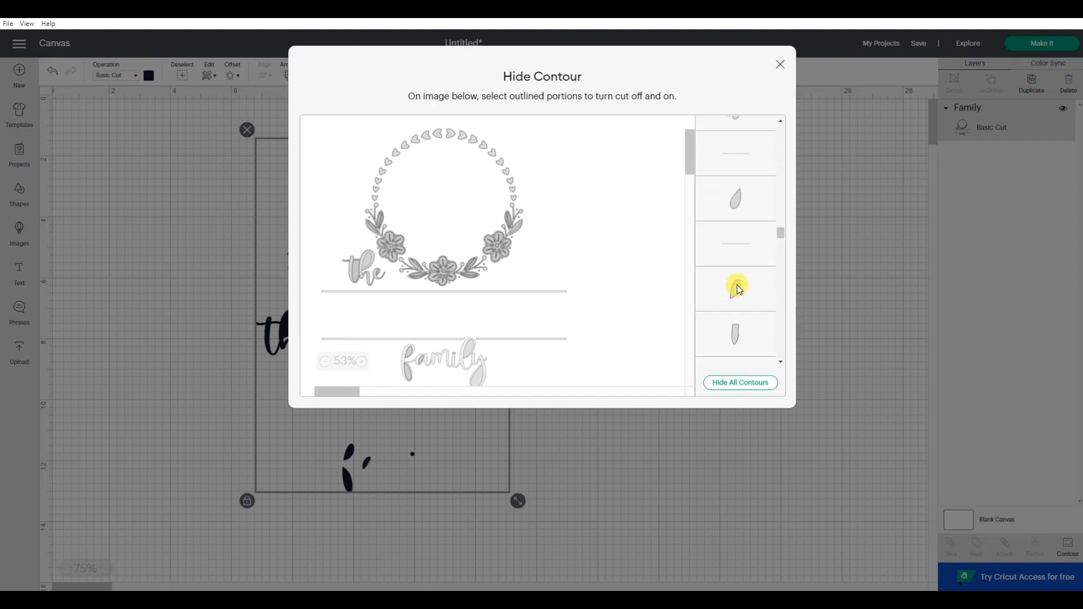
pyautogui.moveTo(779, 256); pyautogui.dragTo(796, 401)
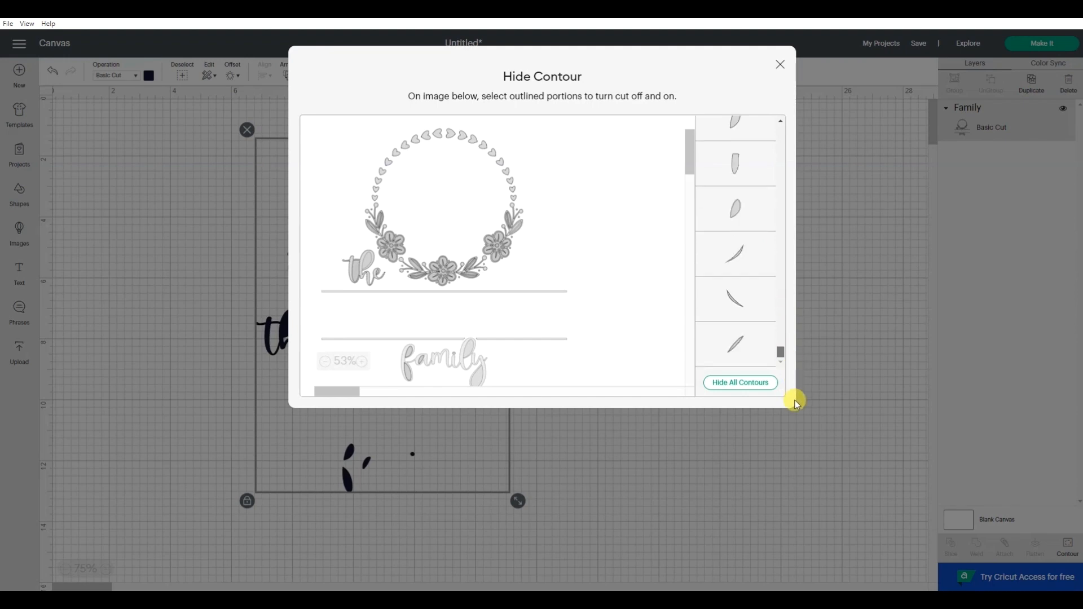
pyautogui.click(741, 340)
pyautogui.click(741, 341)
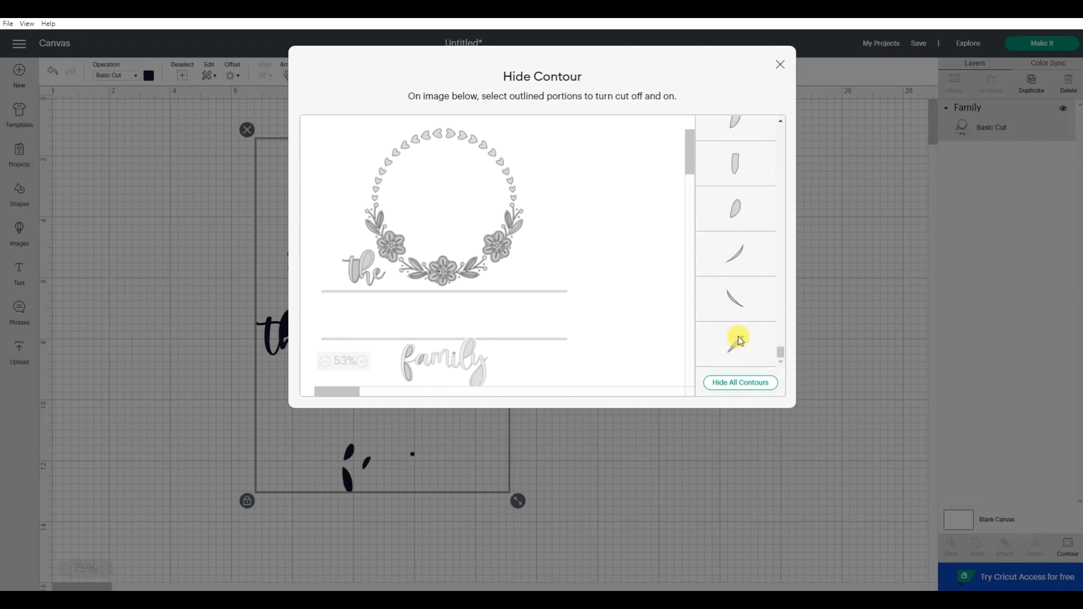
pyautogui.click(741, 341)
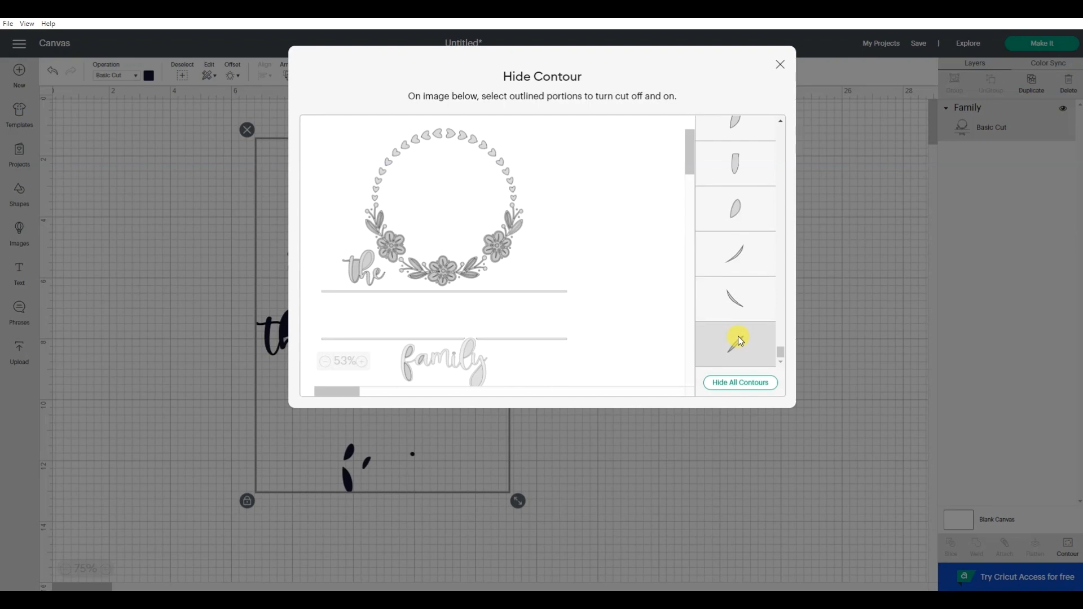
pyautogui.click(740, 341)
pyautogui.click(741, 340)
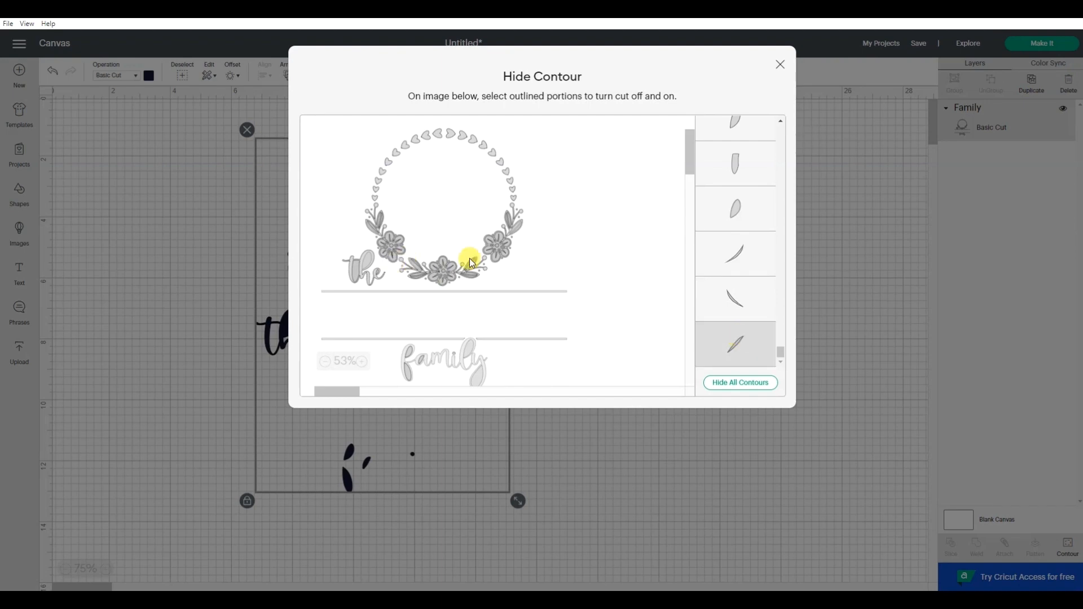
pyautogui.click(754, 339)
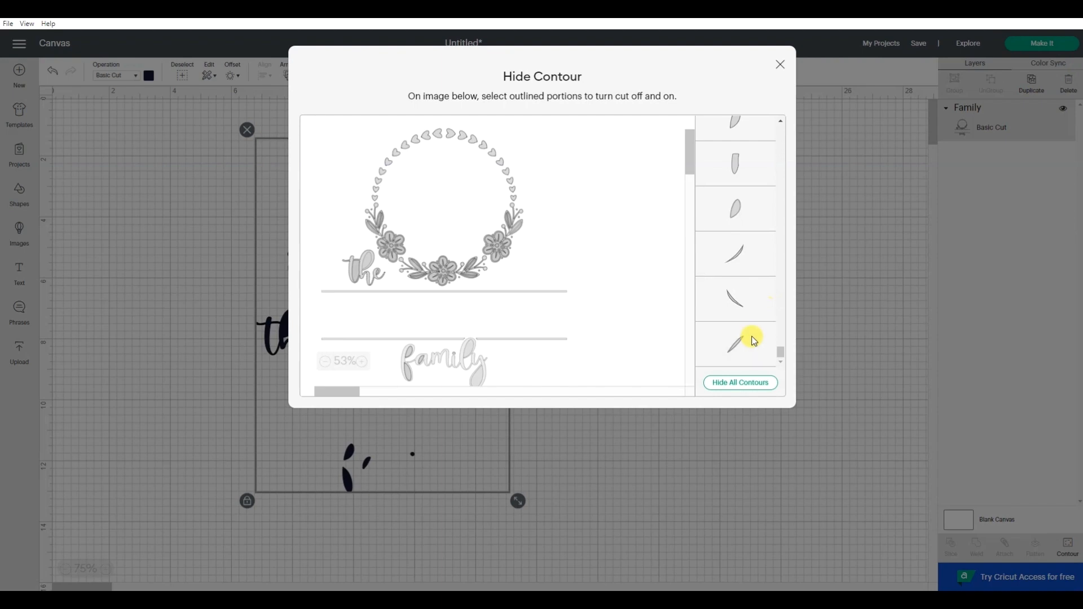
# Hide the leaf, block-shaped and line entries in the contour list, up to the line just below the flowers, and close Contour
pyautogui.click(731, 210)
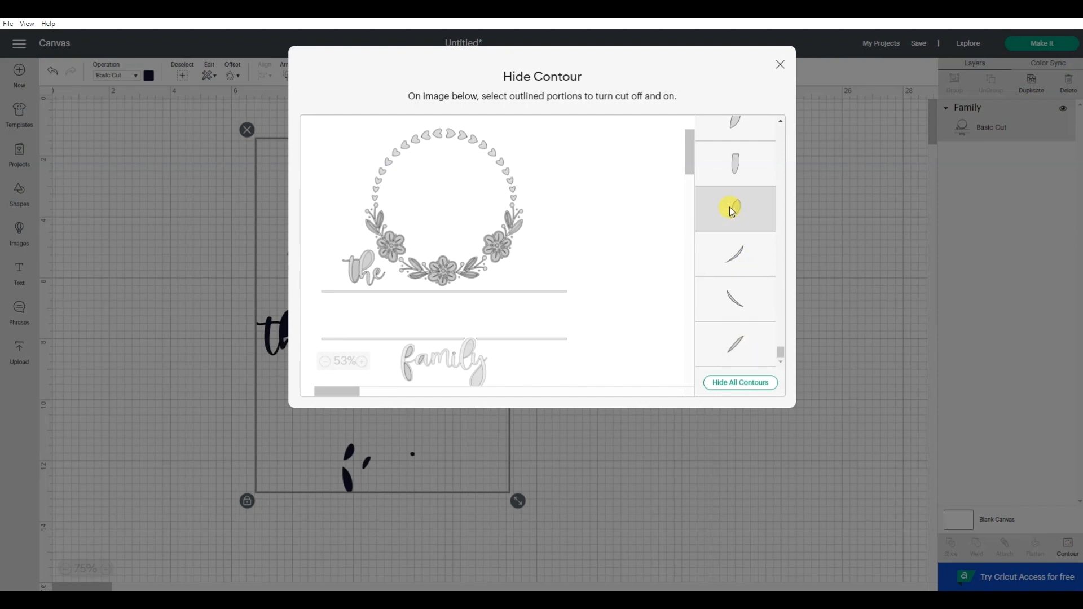
pyautogui.click(739, 174)
pyautogui.scroll(1, 739, 174)
pyautogui.click(739, 174)
pyautogui.scroll(1, 736, 172)
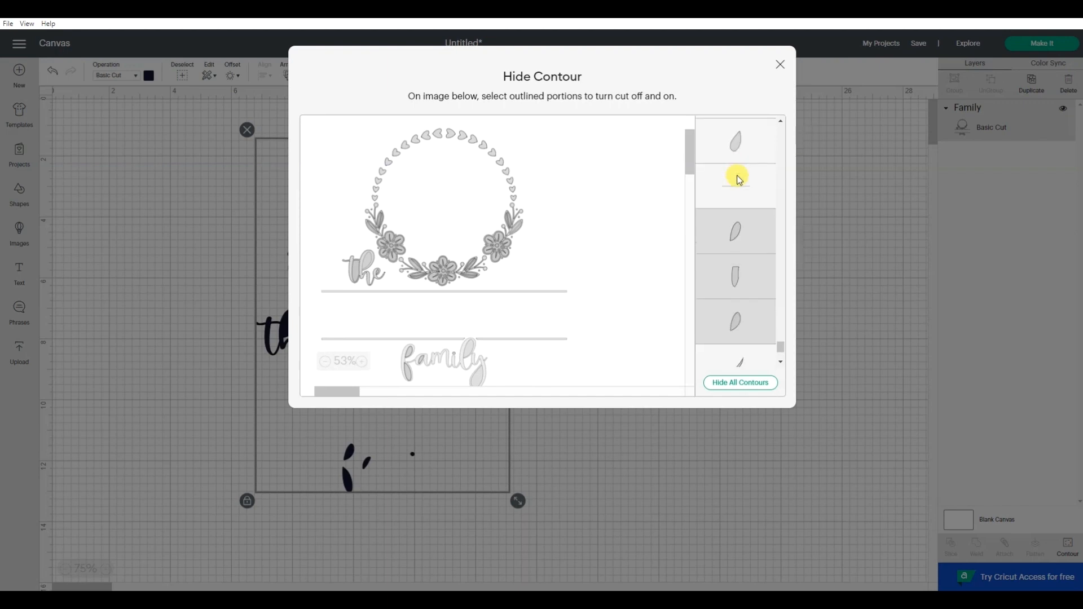
pyautogui.click(737, 183)
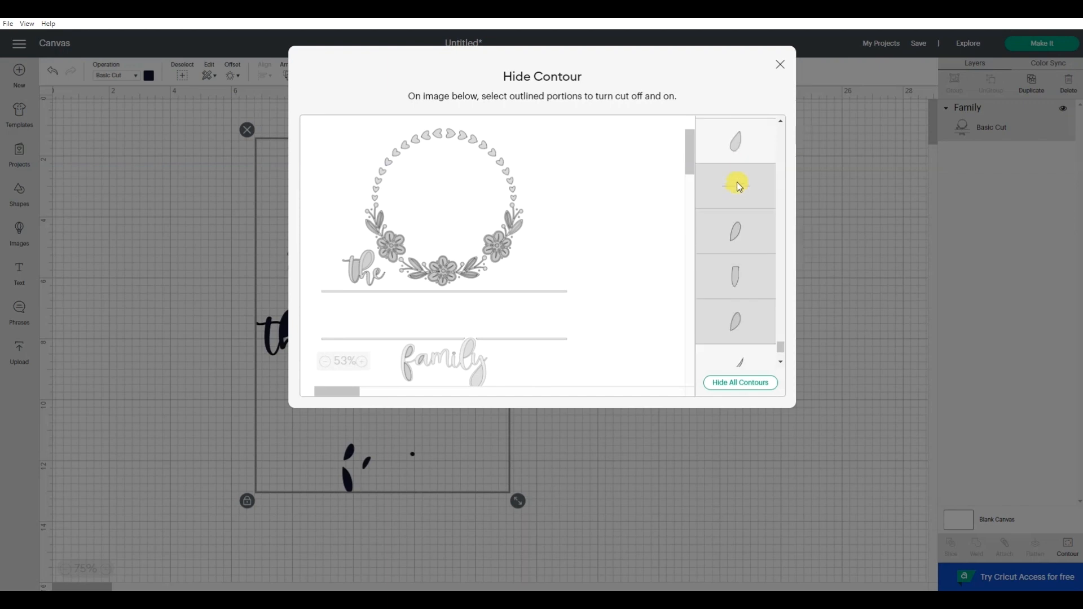
pyautogui.click(740, 146)
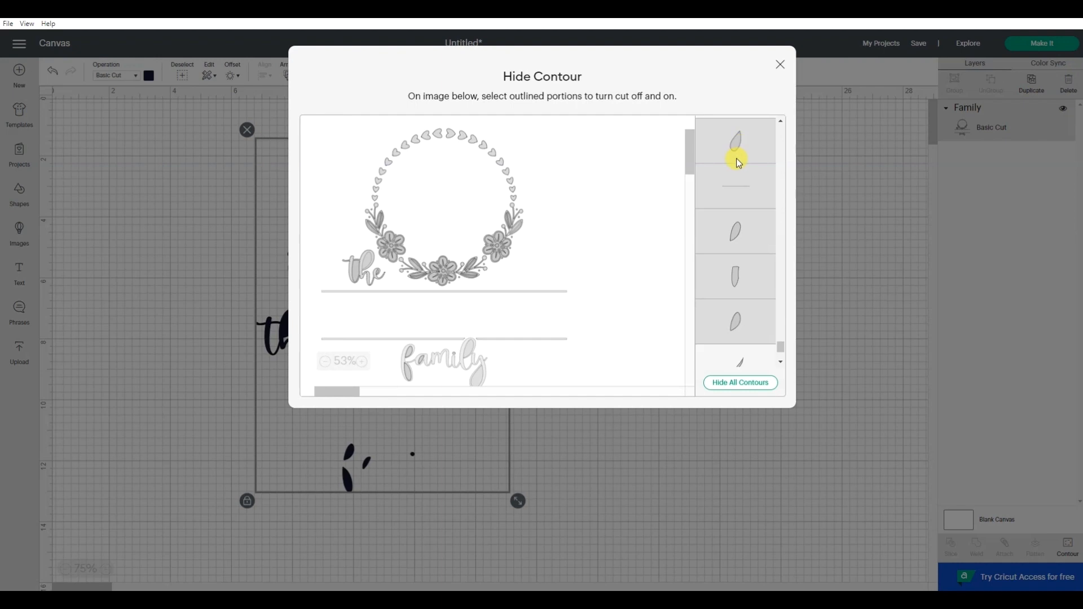
pyautogui.scroll(2, 738, 159)
pyautogui.click(741, 218)
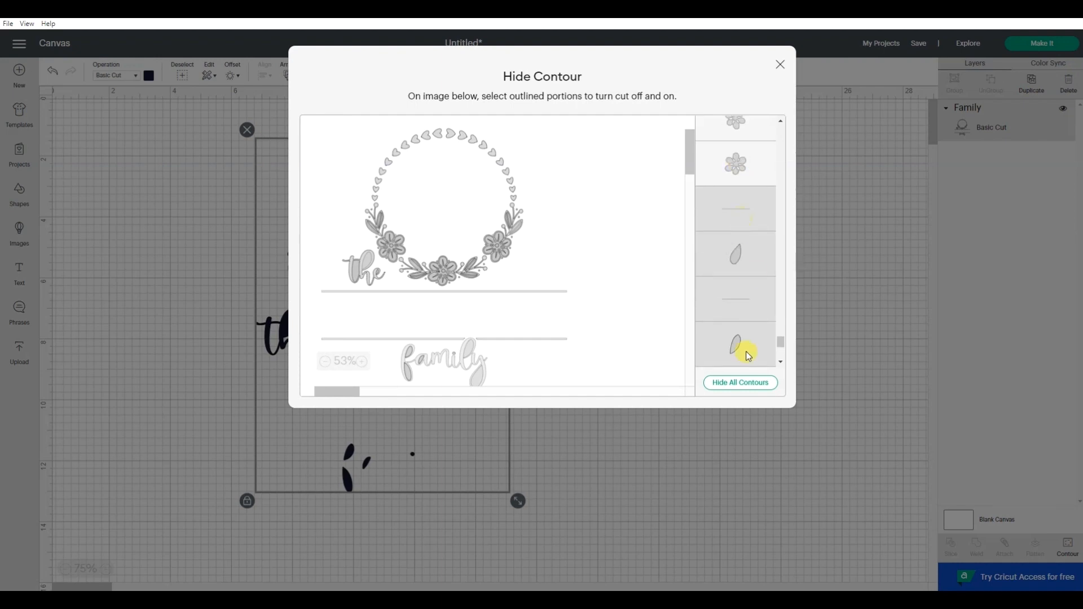
pyautogui.click(780, 66)
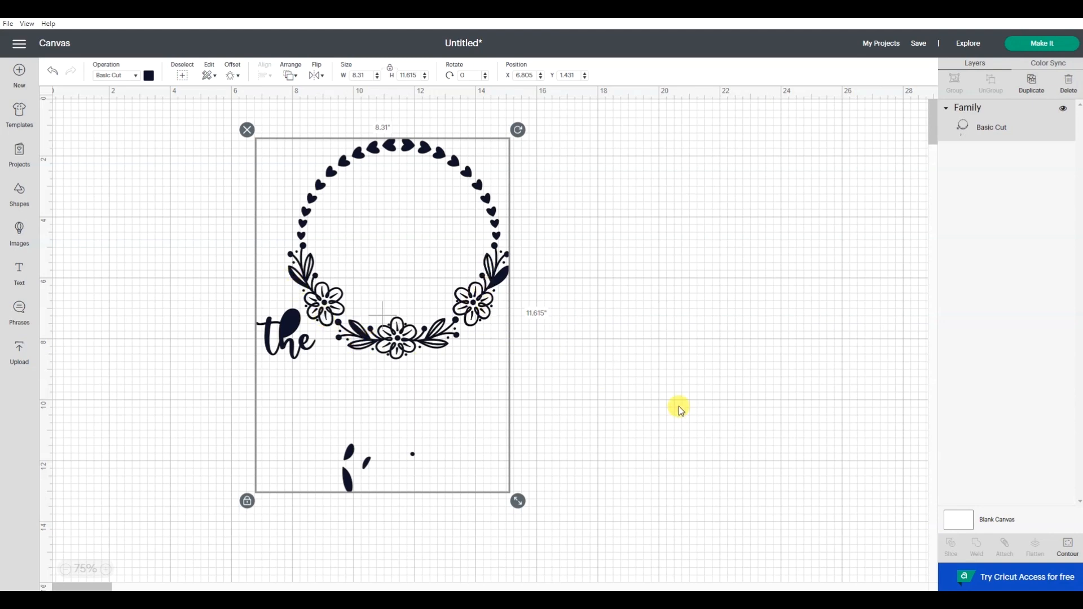
# Reopen Contour and hide the word "the" plus the leftover fills of the f, the a and the i's dot in "family"
pyautogui.click(1068, 548)
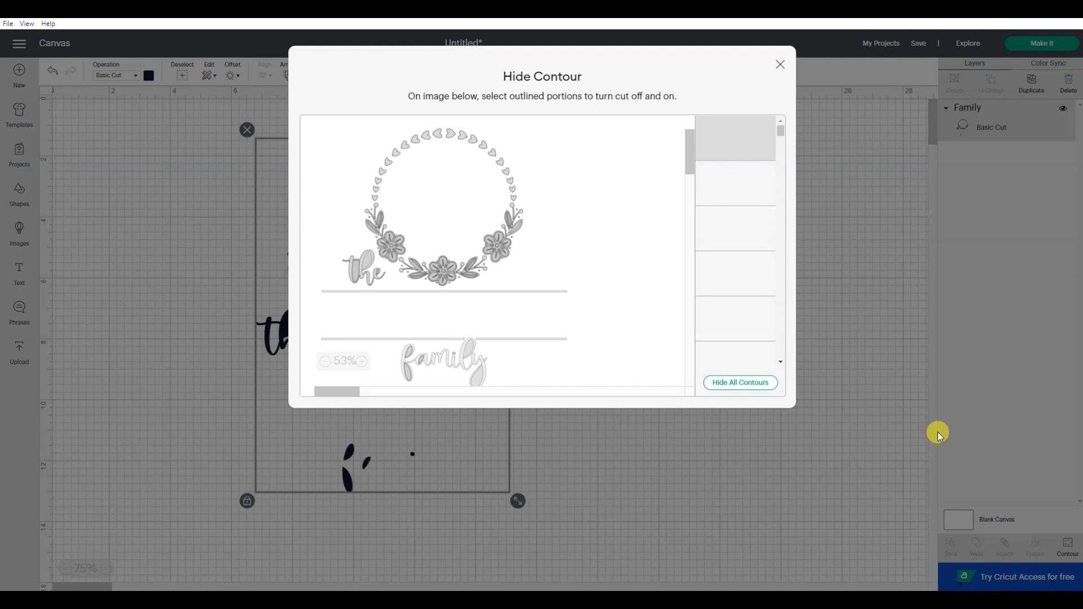
pyautogui.click(409, 364)
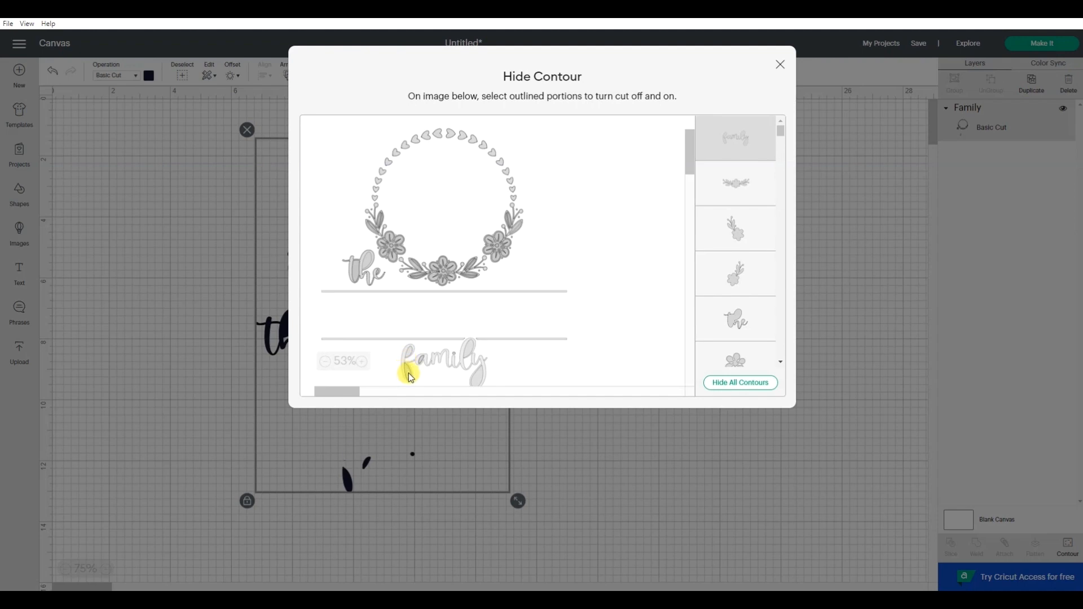
pyautogui.click(410, 377)
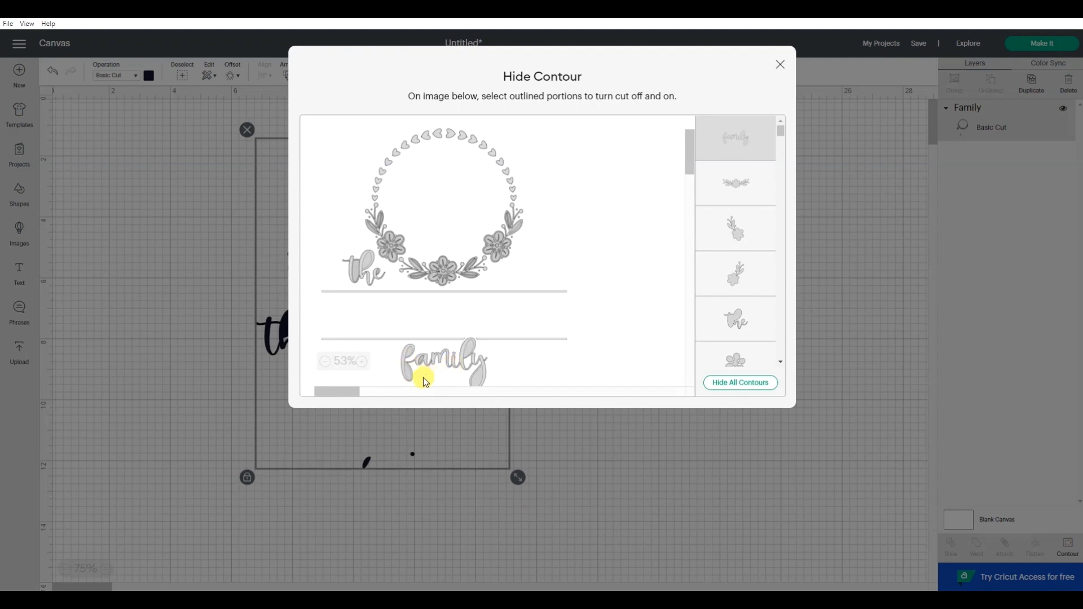
pyautogui.click(373, 288)
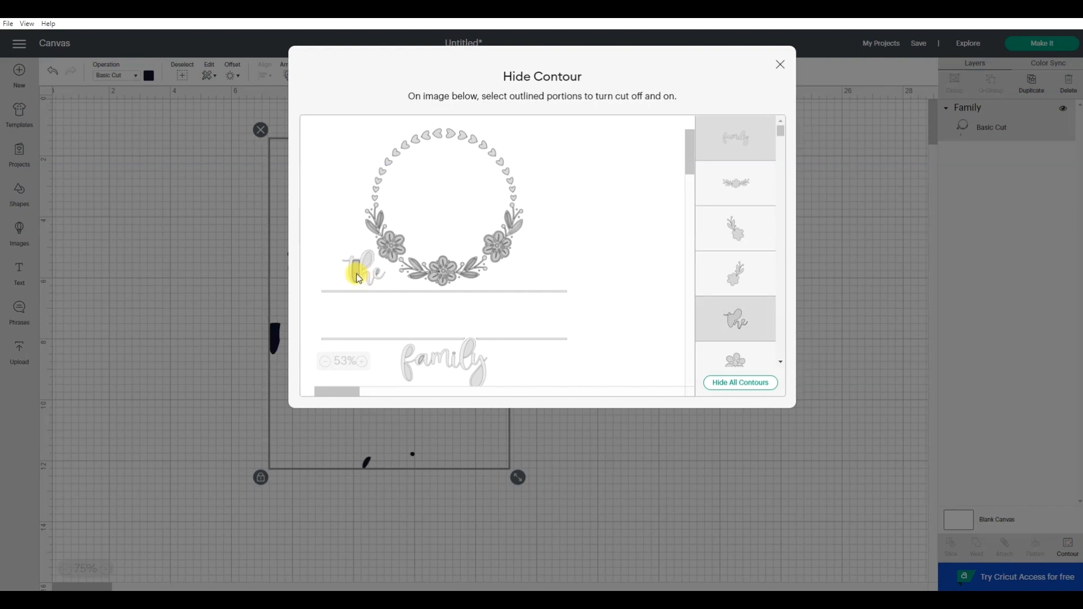
pyautogui.click(421, 357)
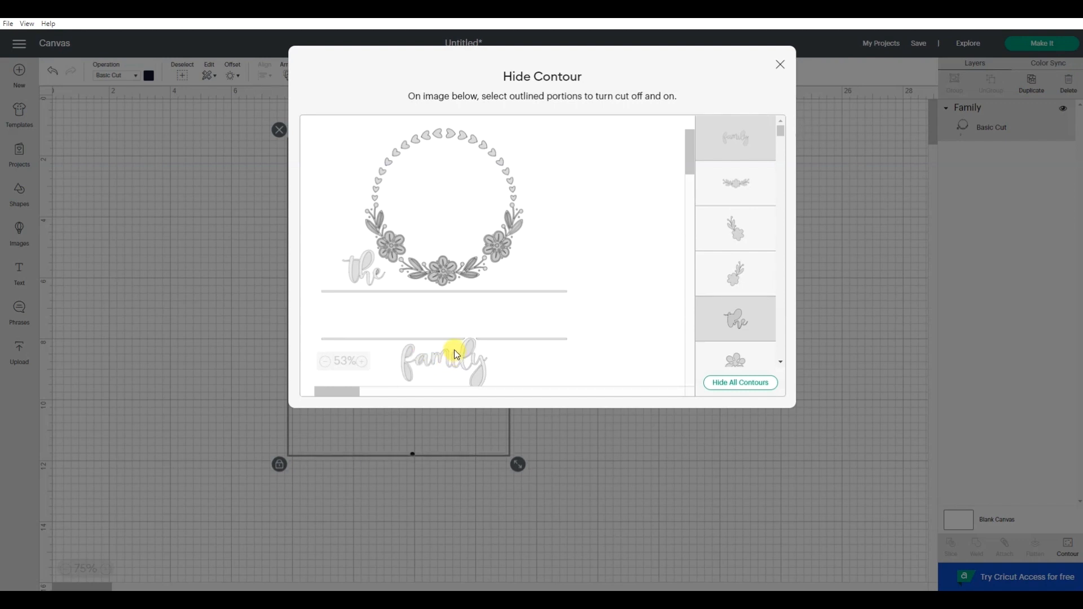
pyautogui.click(456, 355)
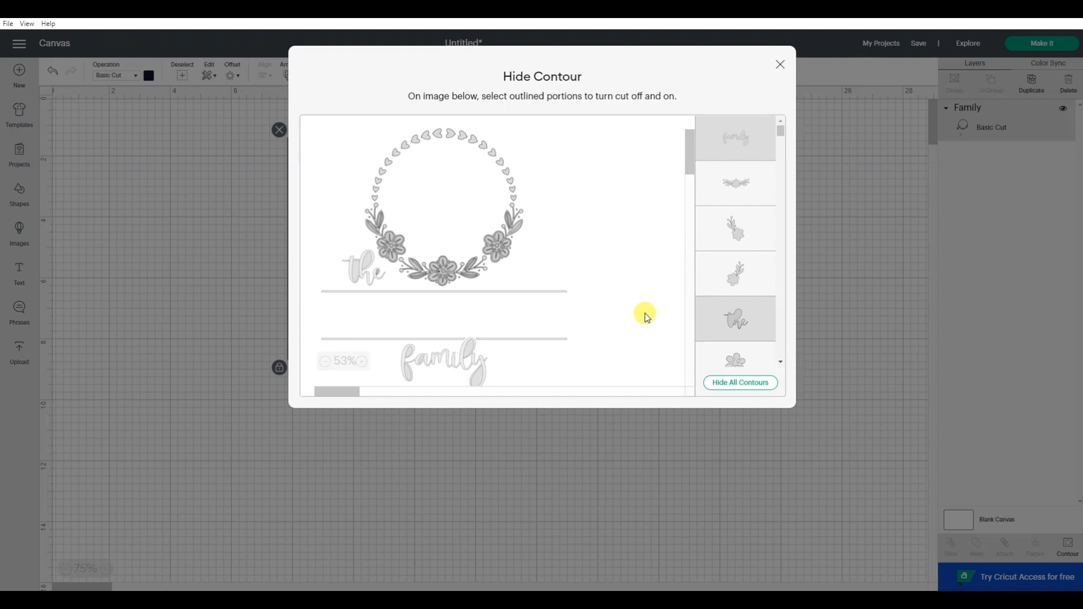
# Try to restore the hidden inner contours of the wreath's right-hand leaf in the preview enlarged to 128%
pyautogui.click(361, 364)
pyautogui.click(361, 364)
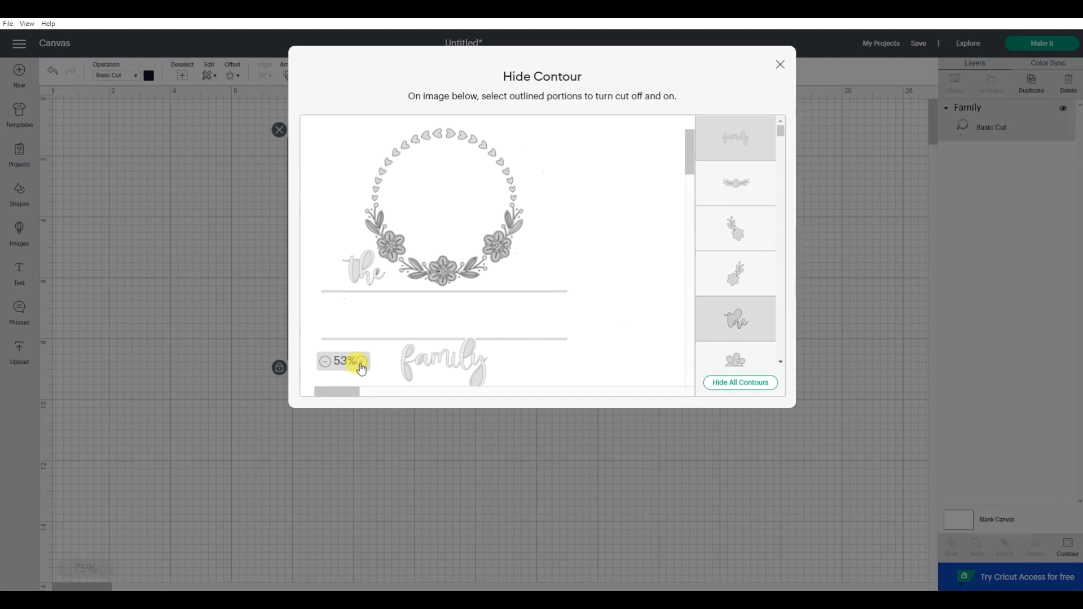
pyautogui.click(364, 366)
pyautogui.click(365, 364)
pyautogui.click(367, 364)
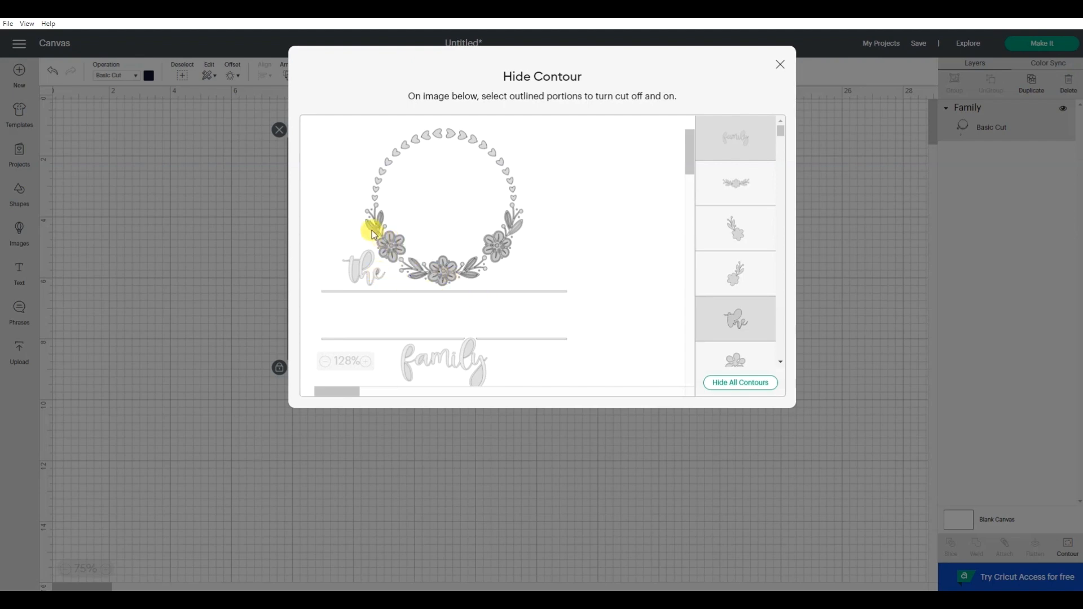
pyautogui.scroll(-5, 751, 265)
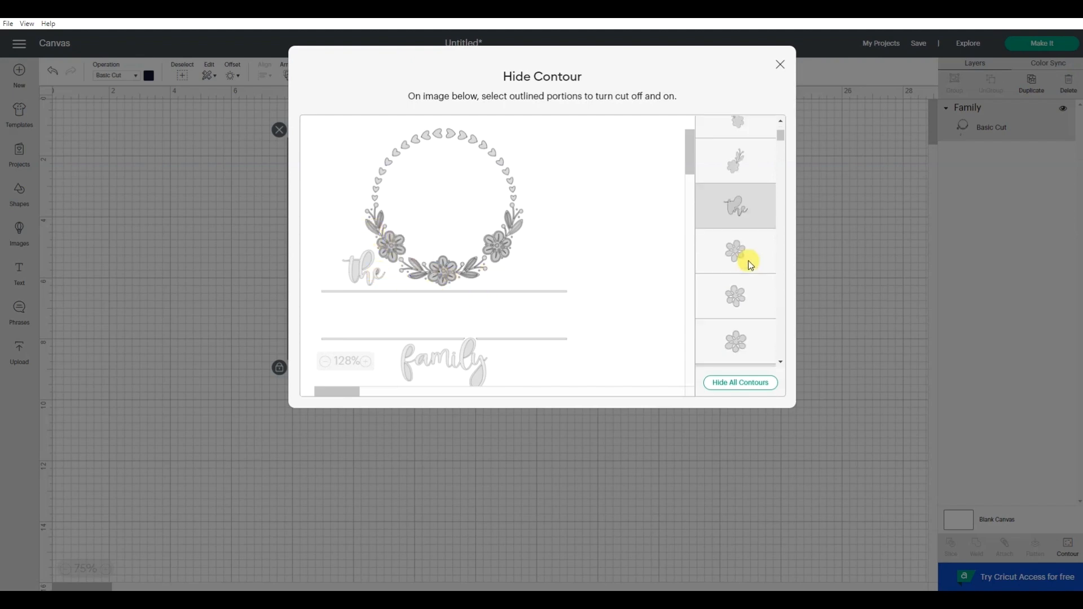
pyautogui.scroll(-1, 751, 265)
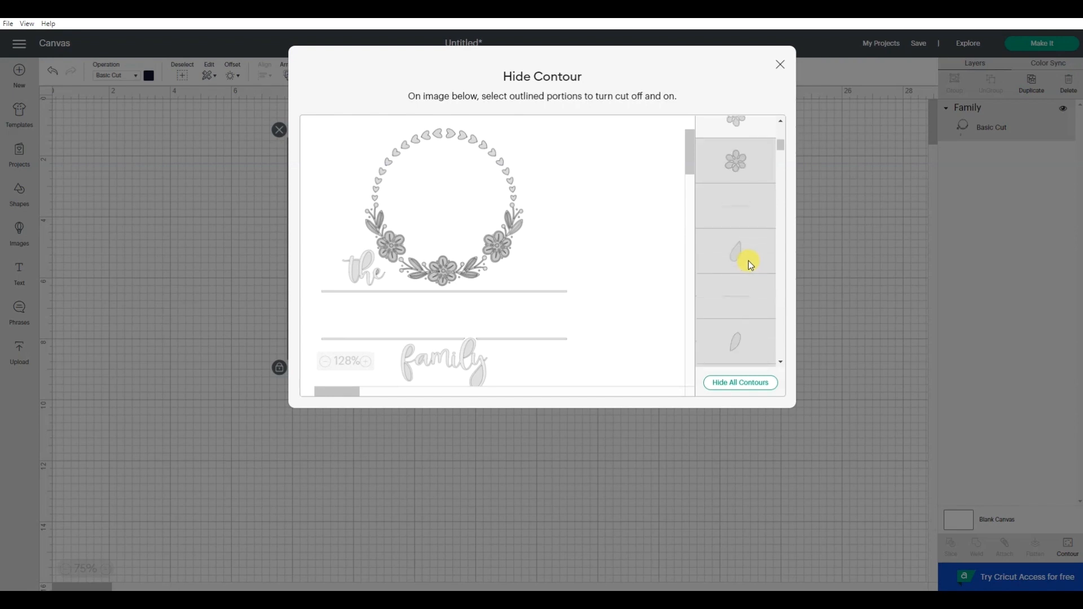
pyautogui.scroll(-7, 751, 266)
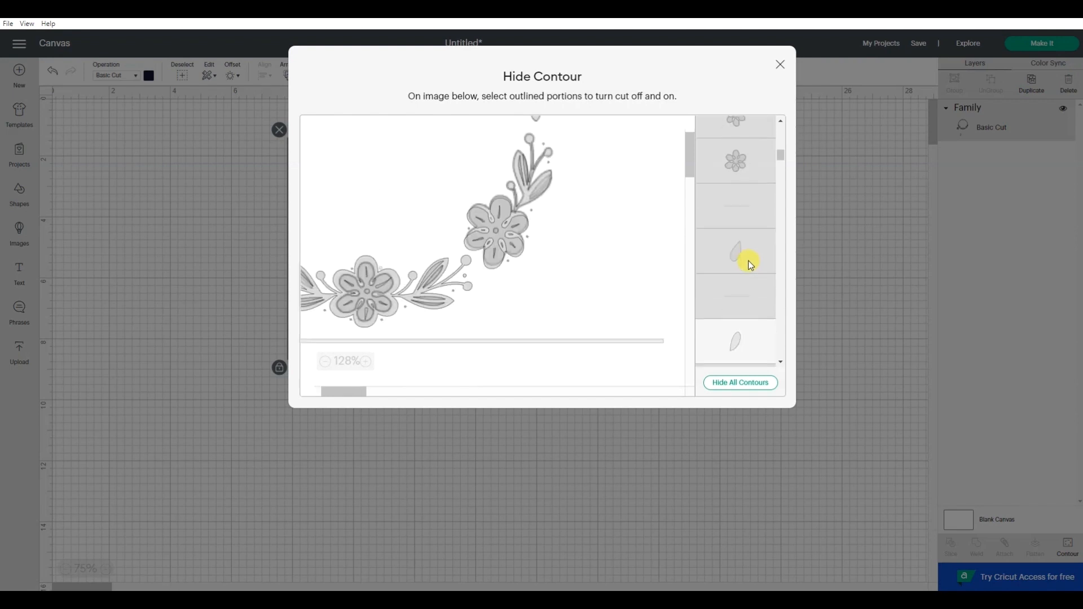
pyautogui.click(545, 180)
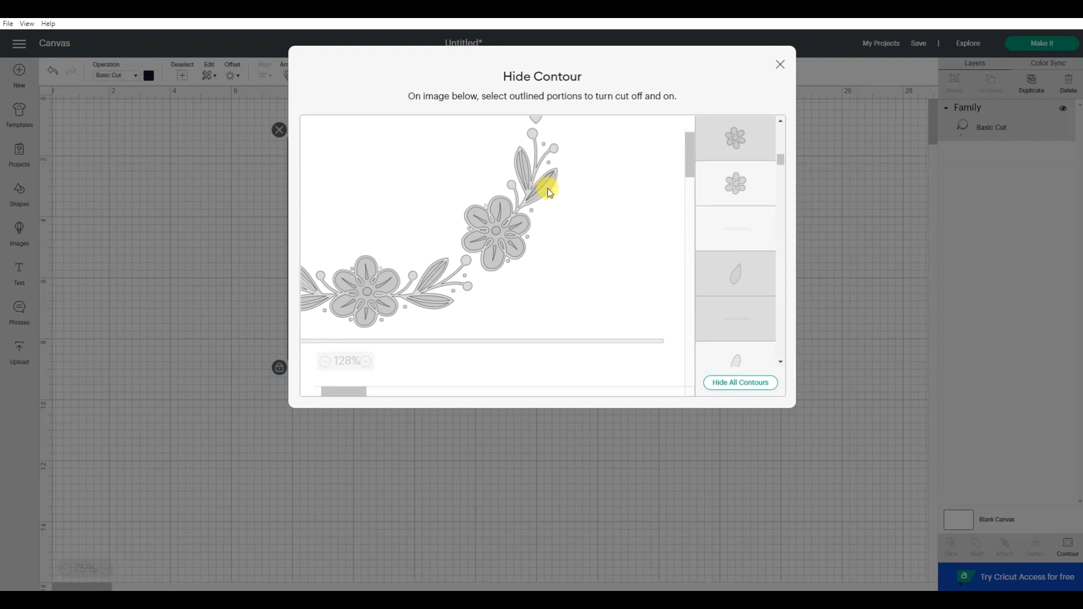
pyautogui.click(551, 193)
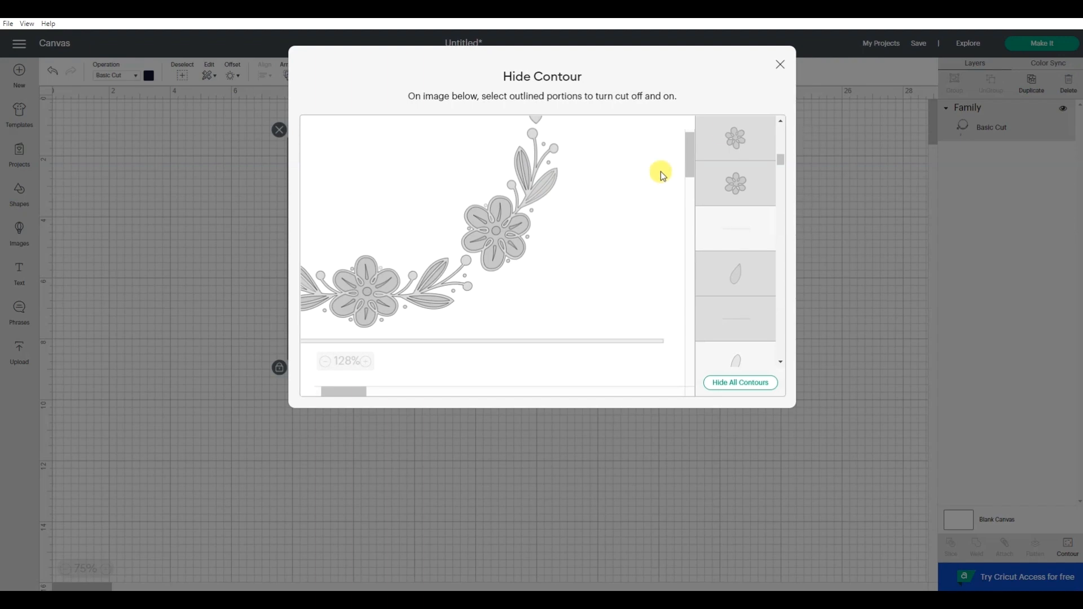
pyautogui.click(779, 63)
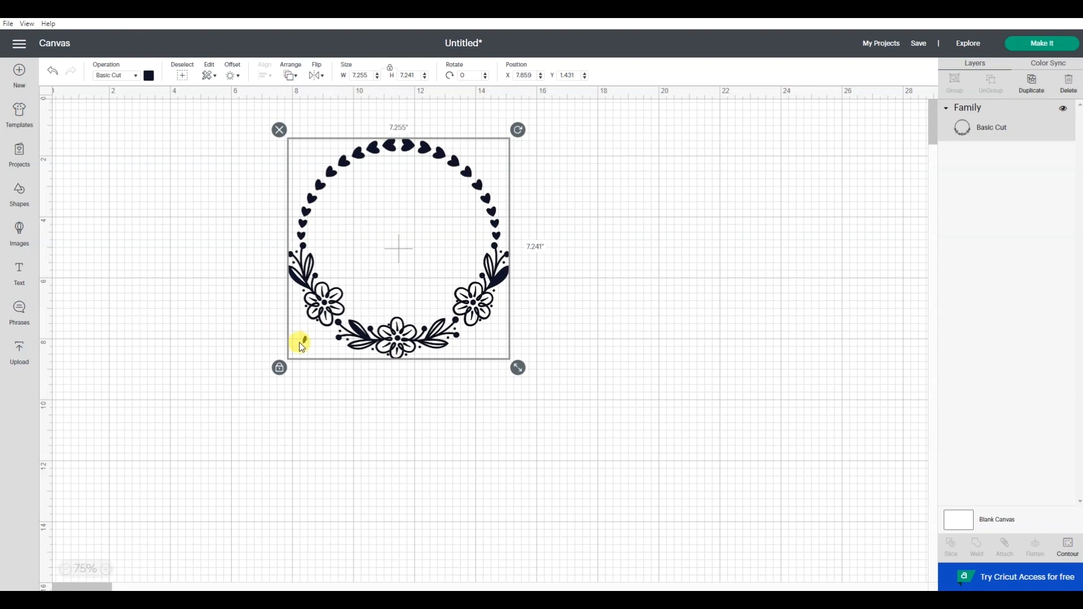
# Reopen Contour and restore the inner contours of the wreath's right-hand leaf in the preview enlarged to 153%
pyautogui.click(1073, 549)
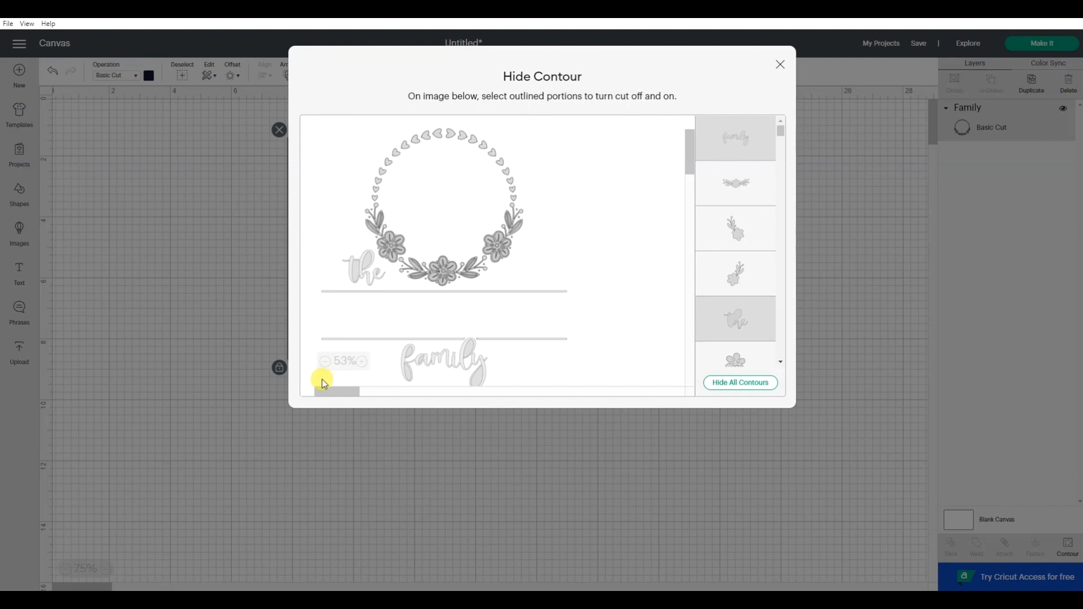
pyautogui.click(366, 363)
pyautogui.click(366, 363)
pyautogui.click(365, 362)
pyautogui.click(366, 362)
pyautogui.click(506, 251)
pyautogui.click(548, 176)
pyautogui.click(560, 185)
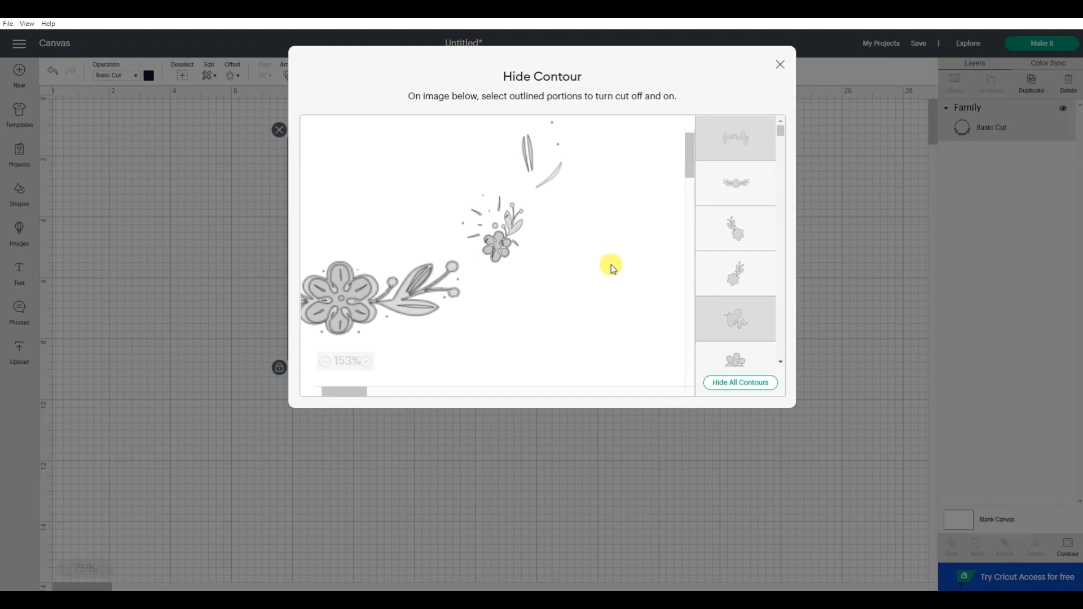
pyautogui.click(555, 175)
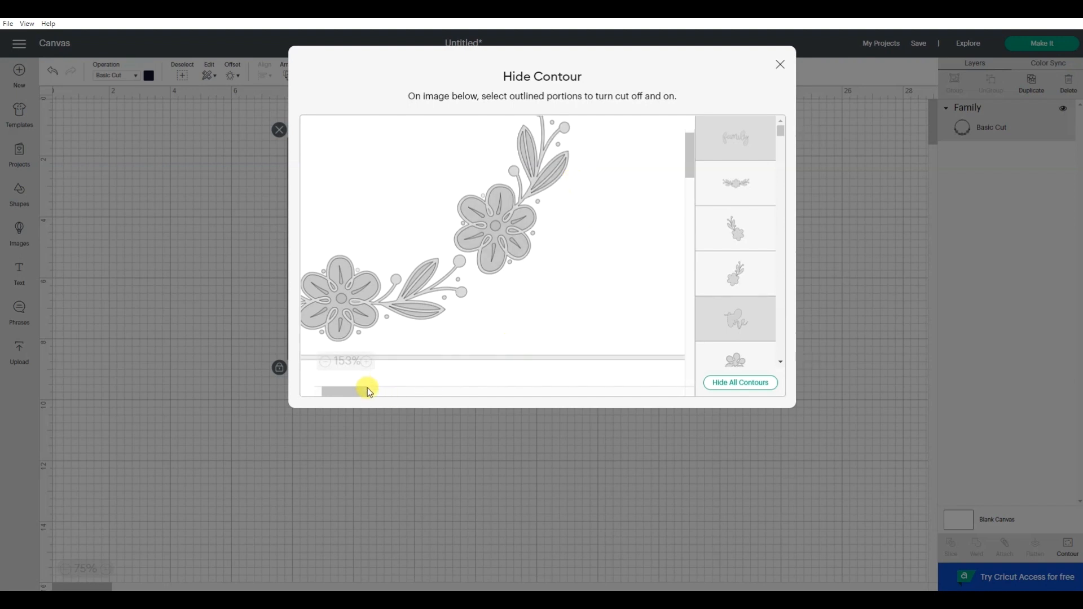
# Restore the inner contours of the filled leaf on the wreath's left side
pyautogui.moveTo(343, 388); pyautogui.dragTo(331, 393)
pyautogui.click(473, 180)
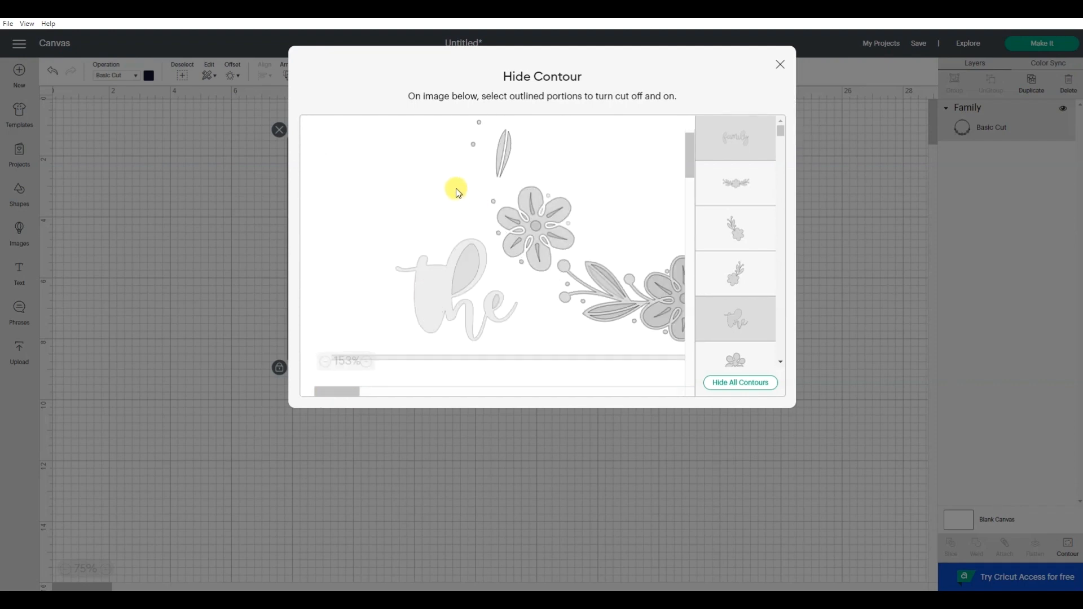
pyautogui.click(477, 166)
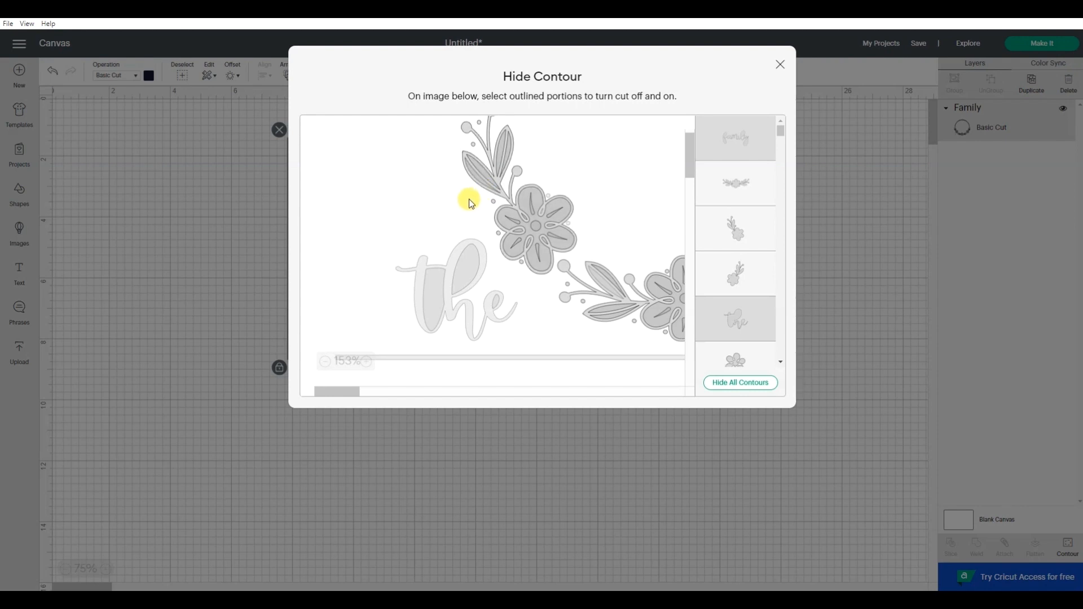
# Restore the inner contours of the filled leaf left of the wreath's bottom flower, close Contour and deselect the design
pyautogui.click(599, 294)
pyautogui.click(601, 300)
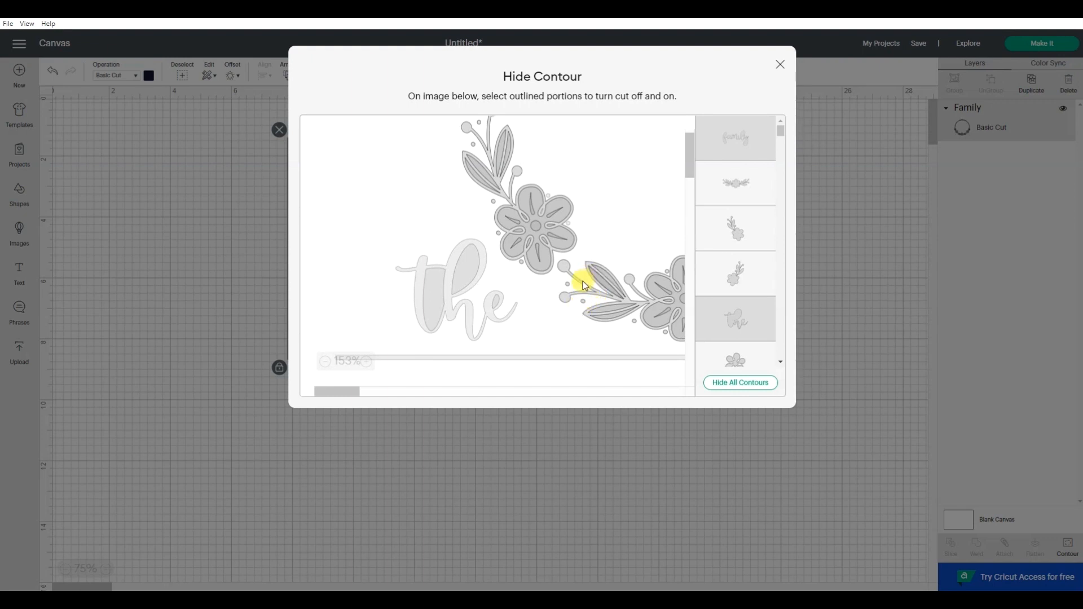
pyautogui.click(780, 67)
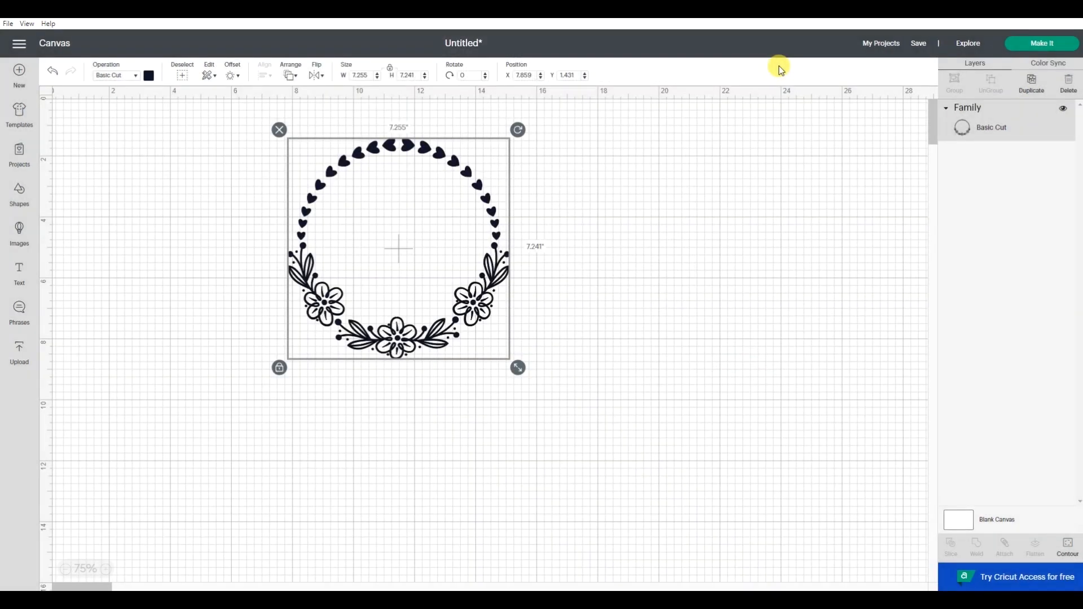
pyautogui.click(759, 237)
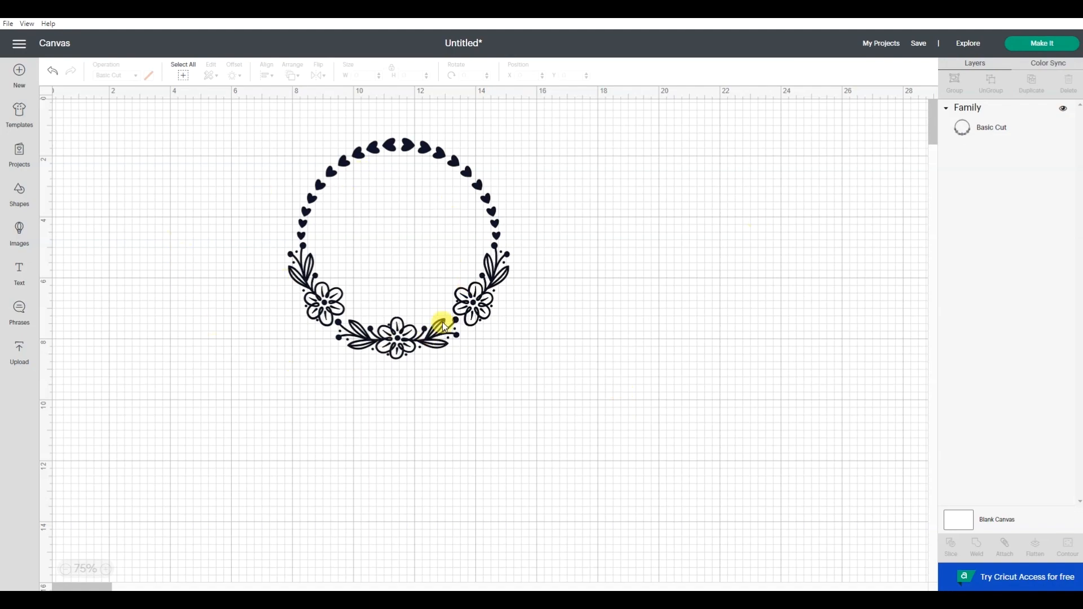
pyautogui.click(460, 336)
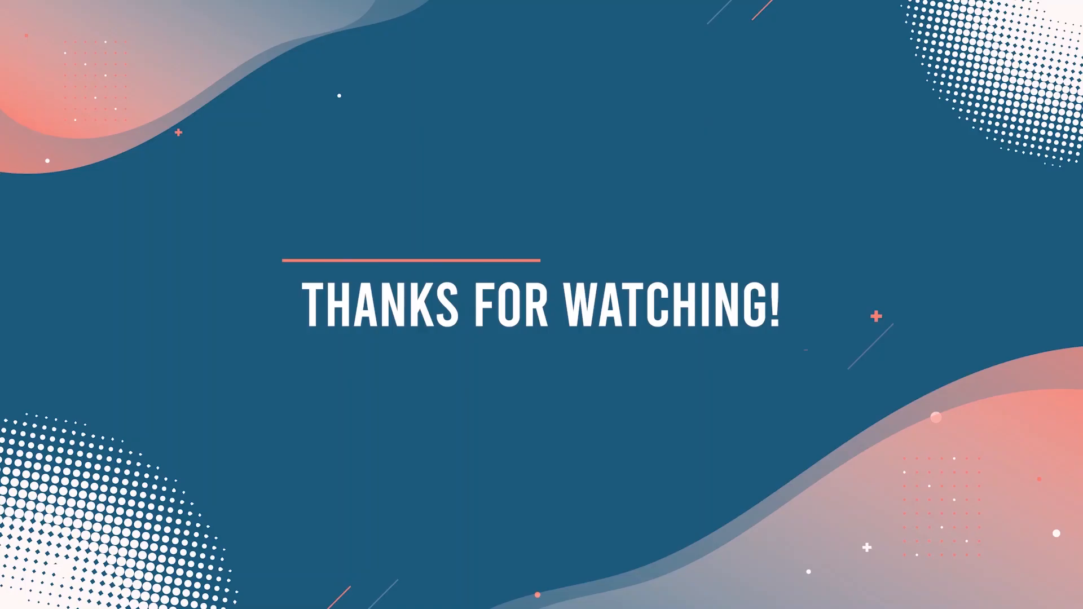